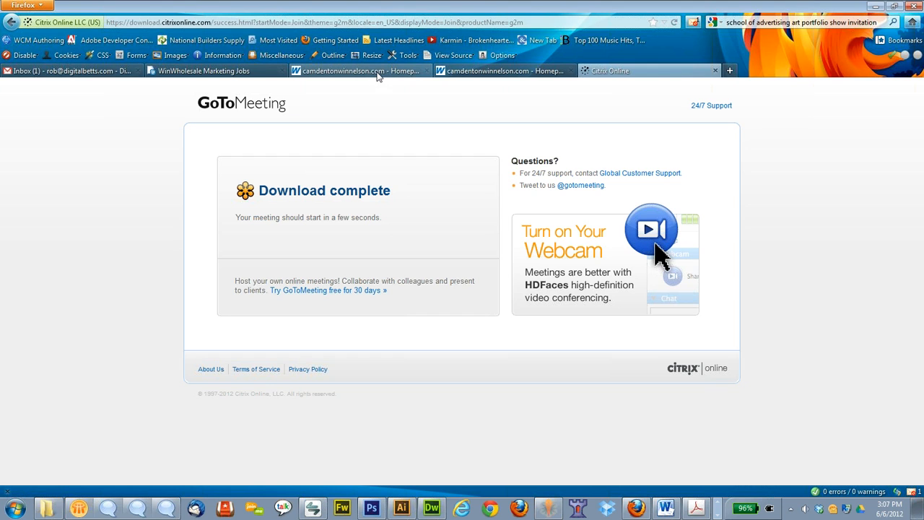
# Open the Camdenton Winnelson website, visit its Contact page and return to the homepage to look it over.
pyautogui.click(378, 74)
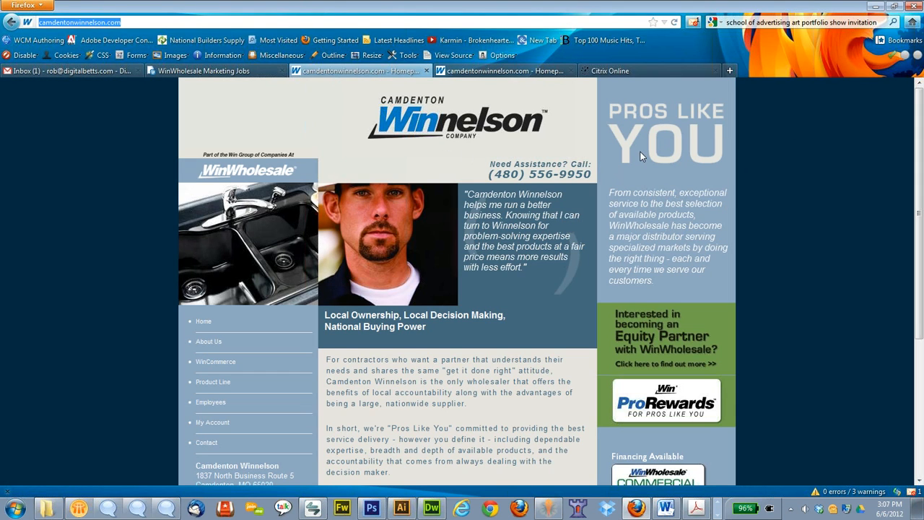
pyautogui.click(758, 27)
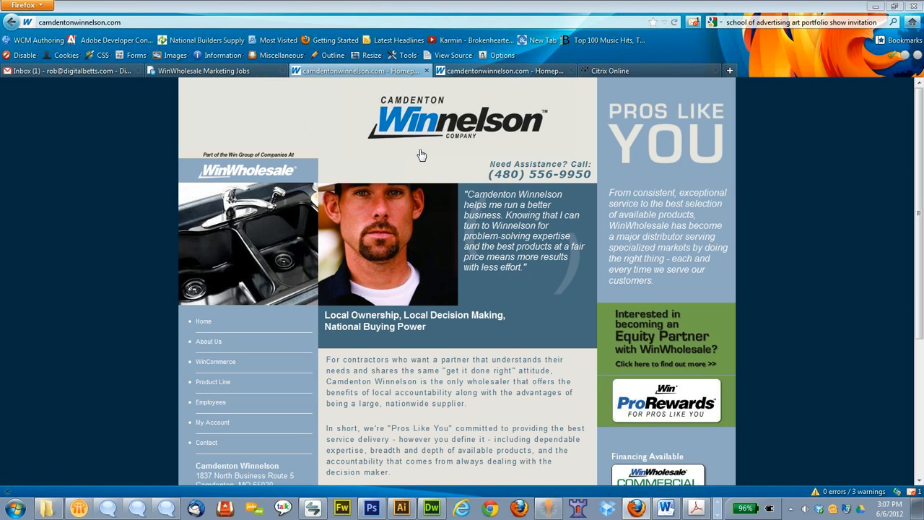
pyautogui.click(209, 444)
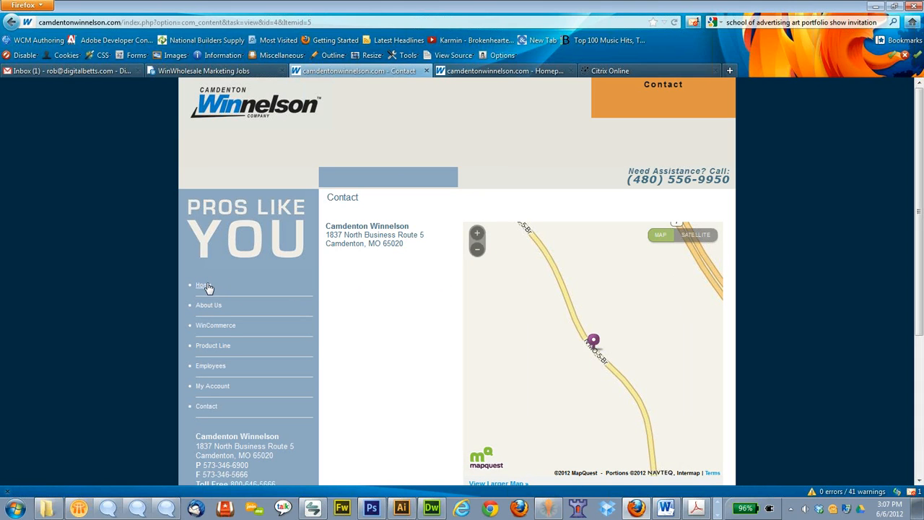
pyautogui.click(209, 285)
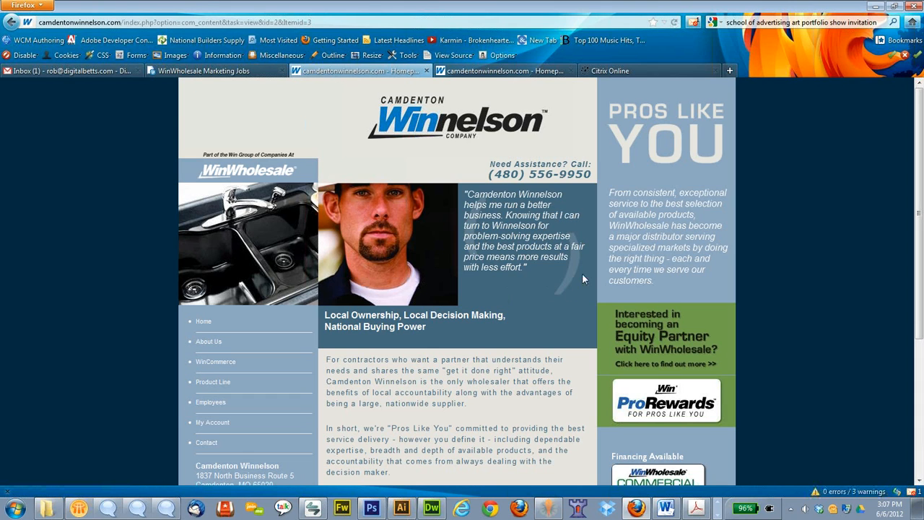
pyautogui.scroll(-5, 584, 267)
pyautogui.scroll(3, 584, 267)
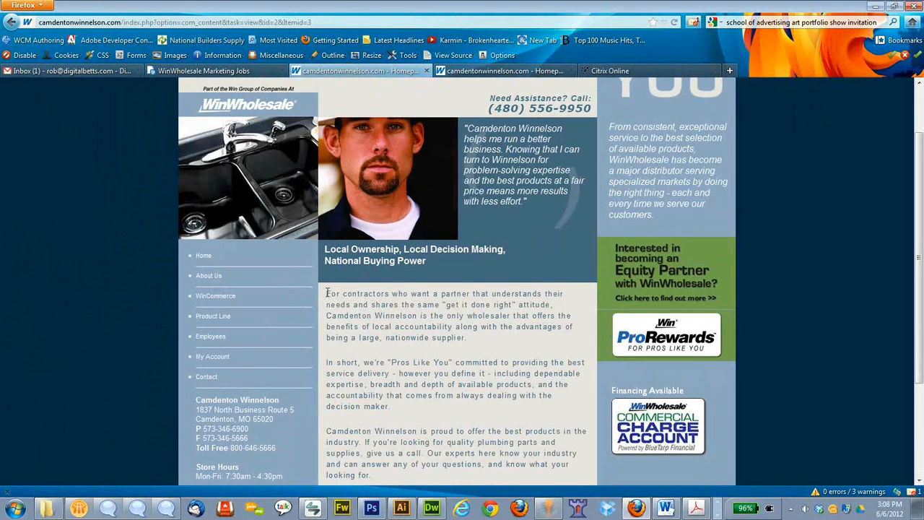
# Highlight the homepage's main body text from "For contractors" through the Product line sentence, then clear the highlight.
pyautogui.moveTo(326, 293); pyautogui.dragTo(417, 431)
pyautogui.scroll(-3, 425, 383)
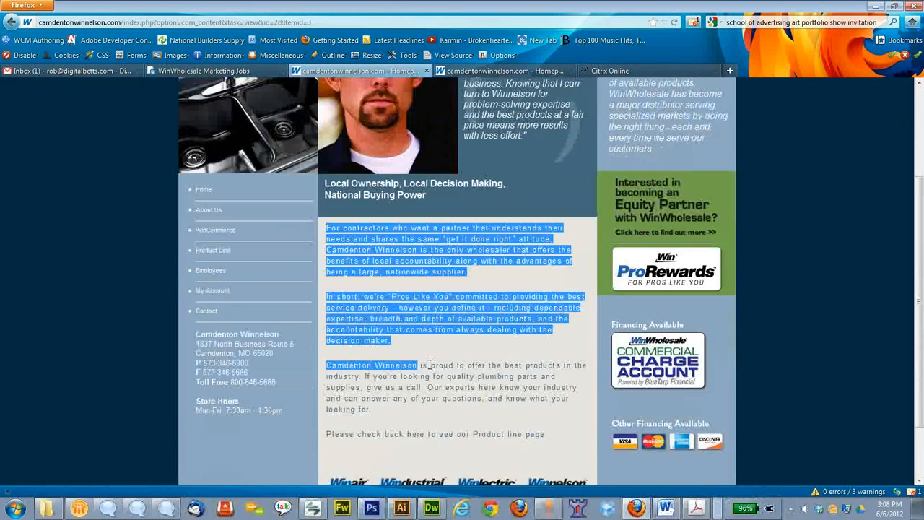
pyautogui.moveTo(549, 364); pyautogui.dragTo(326, 159)
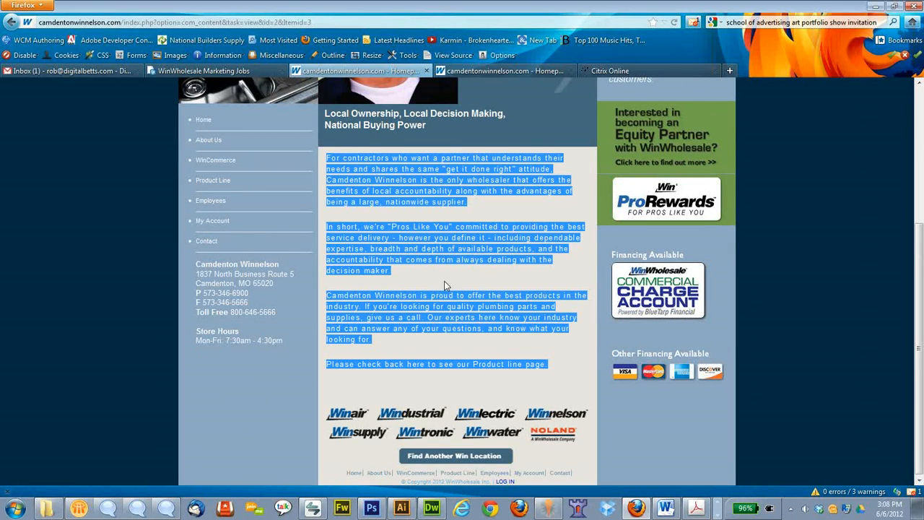
pyautogui.scroll(3, 453, 306)
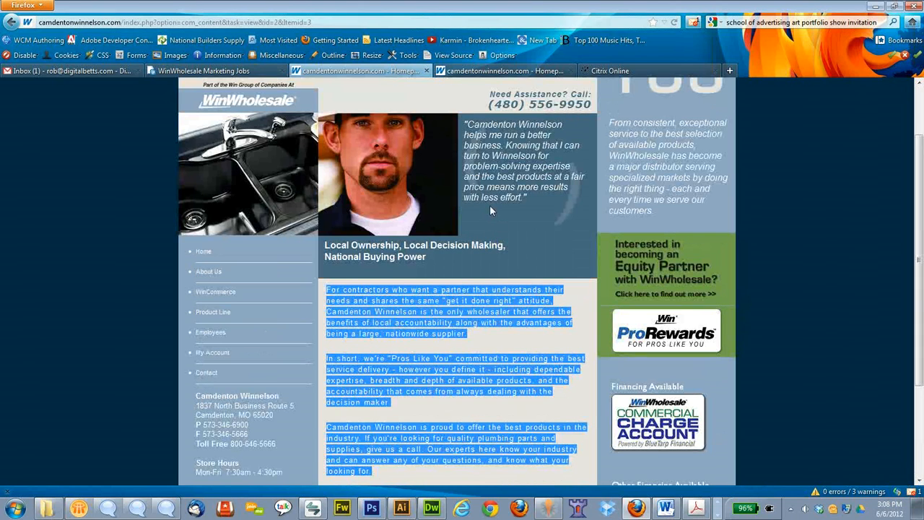
pyautogui.click(476, 106)
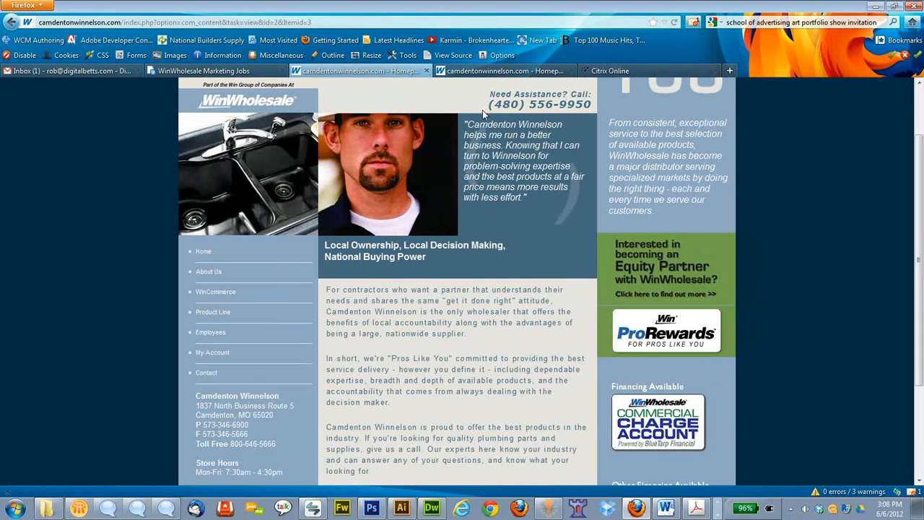
# Highlight the homepage's assistance phone number, then the company contact details and store hours below the site navigation.
pyautogui.moveTo(486, 106); pyautogui.dragTo(591, 106)
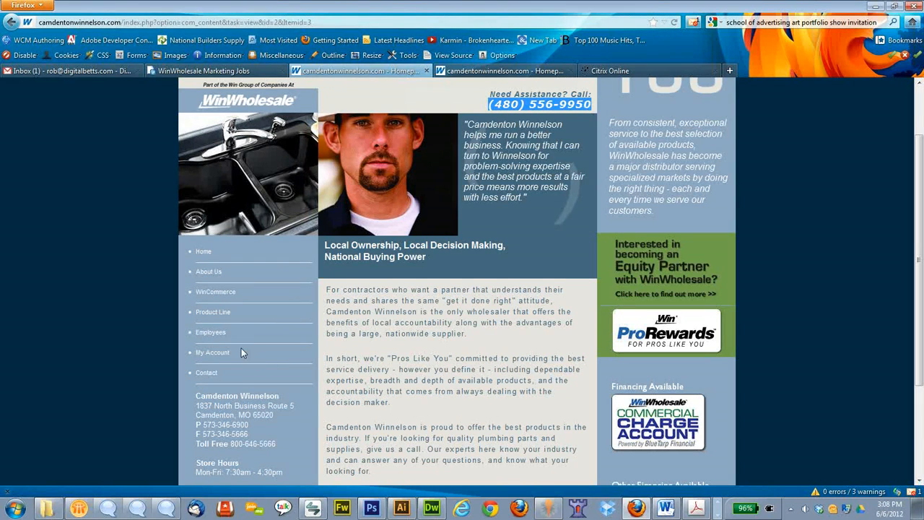
pyautogui.moveTo(197, 394); pyautogui.dragTo(271, 445)
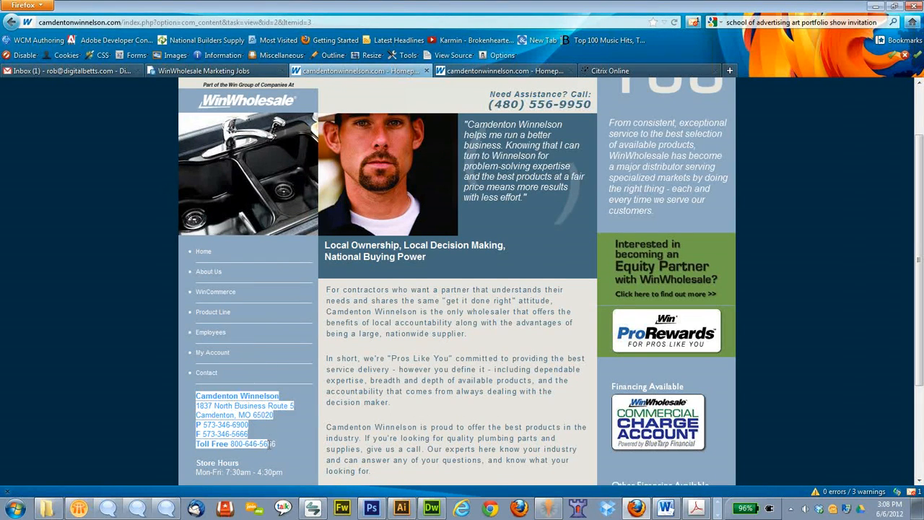
pyautogui.scroll(-3, 275, 424)
pyautogui.moveTo(287, 345); pyautogui.dragTo(198, 268)
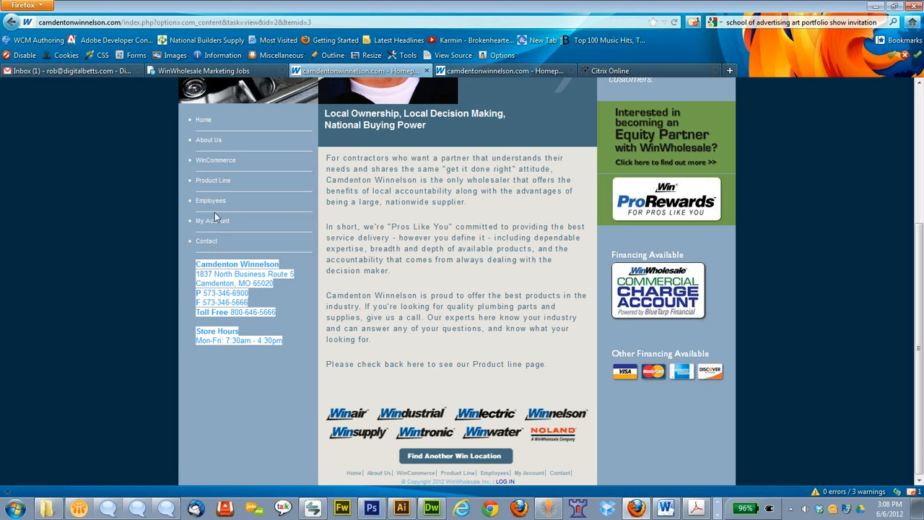
pyautogui.click(388, 270)
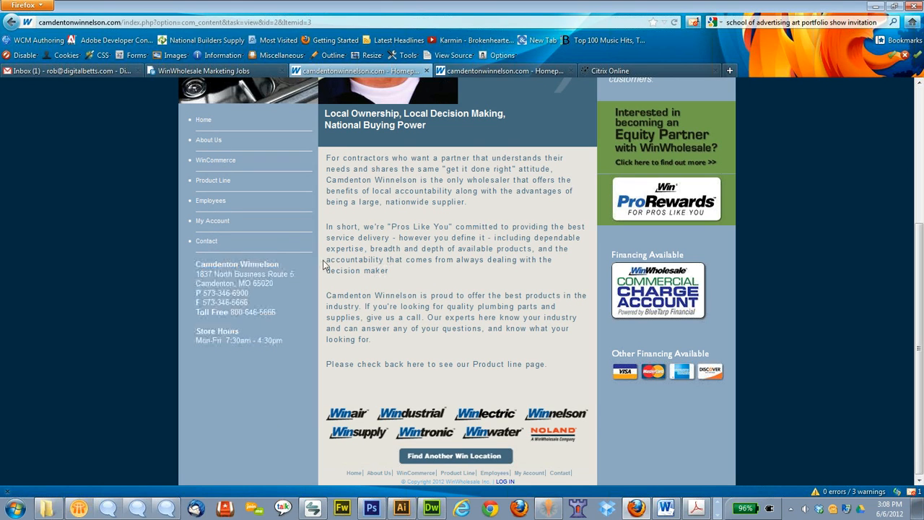
# Open the website's Contact page and highlight the header phone number and the address and store hours block.
pyautogui.click(208, 242)
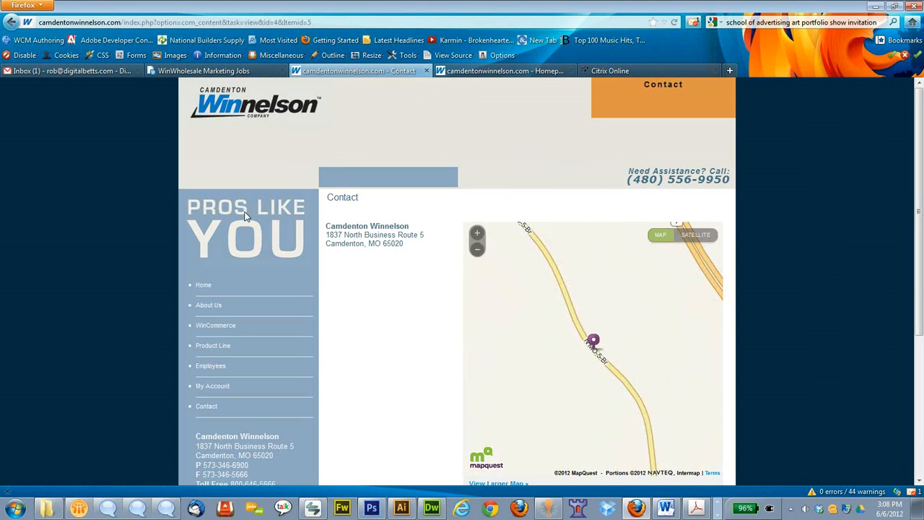
pyautogui.scroll(-3, 245, 404)
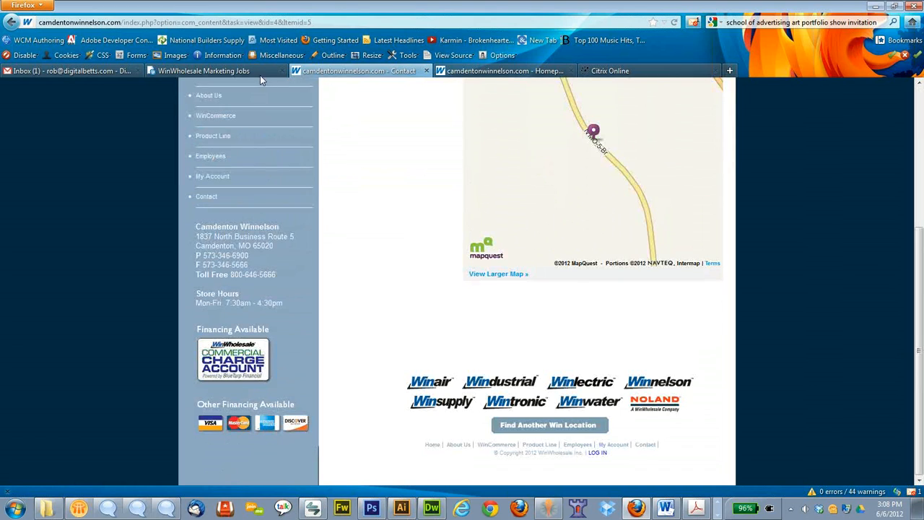
pyautogui.scroll(2, 259, 360)
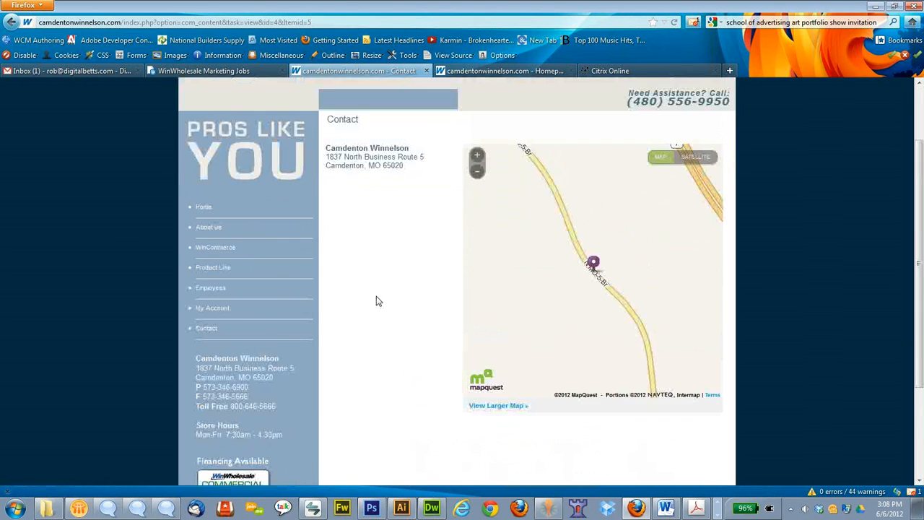
pyautogui.moveTo(628, 102); pyautogui.dragTo(677, 101)
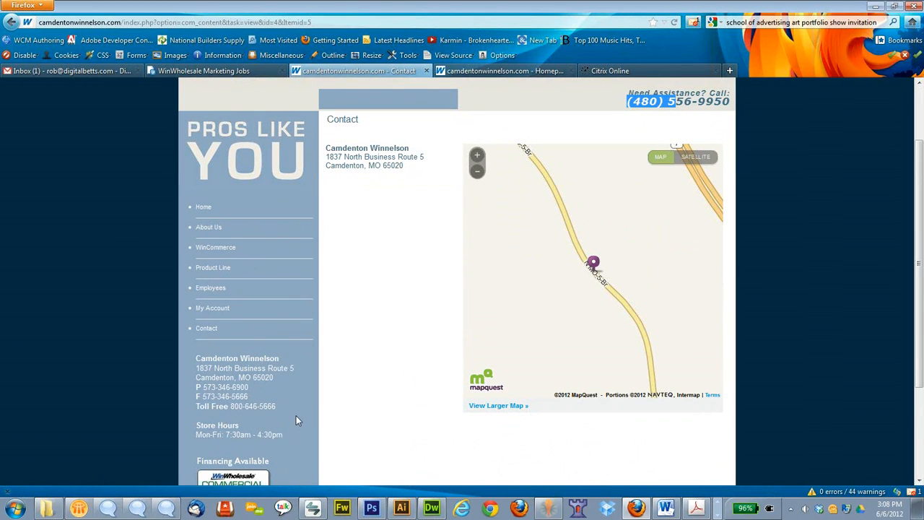
pyautogui.moveTo(296, 417); pyautogui.dragTo(200, 368)
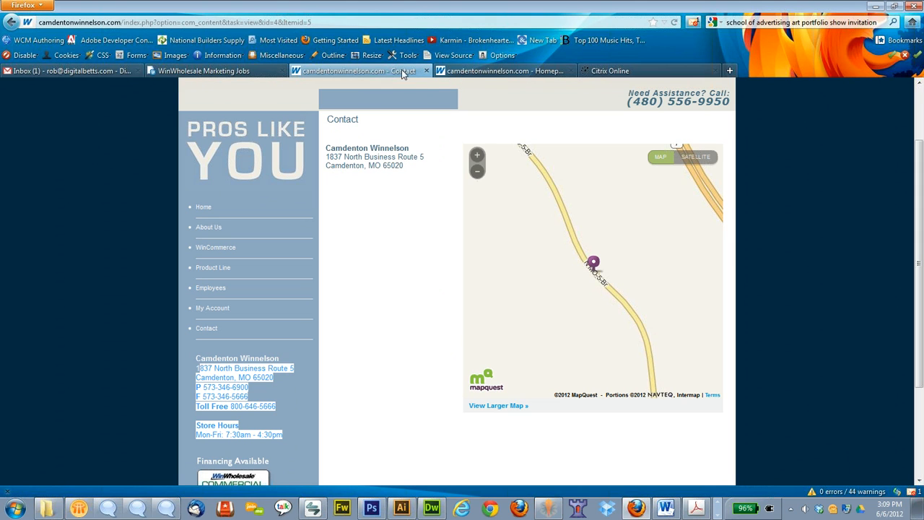
# From the second copy of the homepage, open the administrator login and sign in as admin with the account password.
pyautogui.click(483, 72)
pyautogui.click(352, 72)
pyautogui.click(480, 72)
pyautogui.scroll(-3, 466, 224)
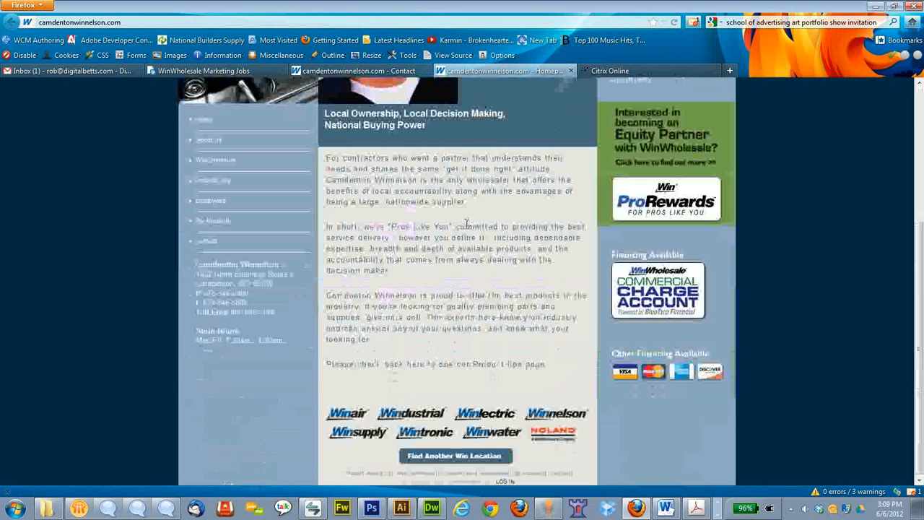
pyautogui.click(507, 482)
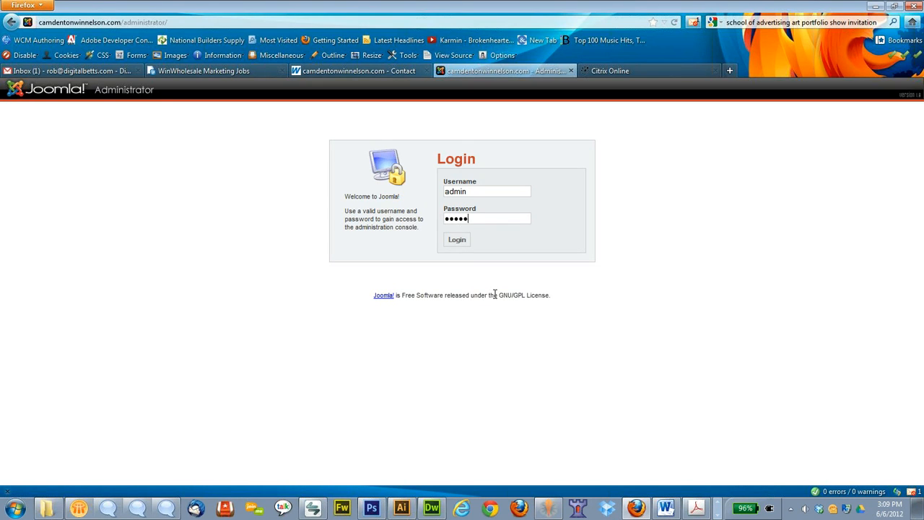
pyautogui.click(456, 241)
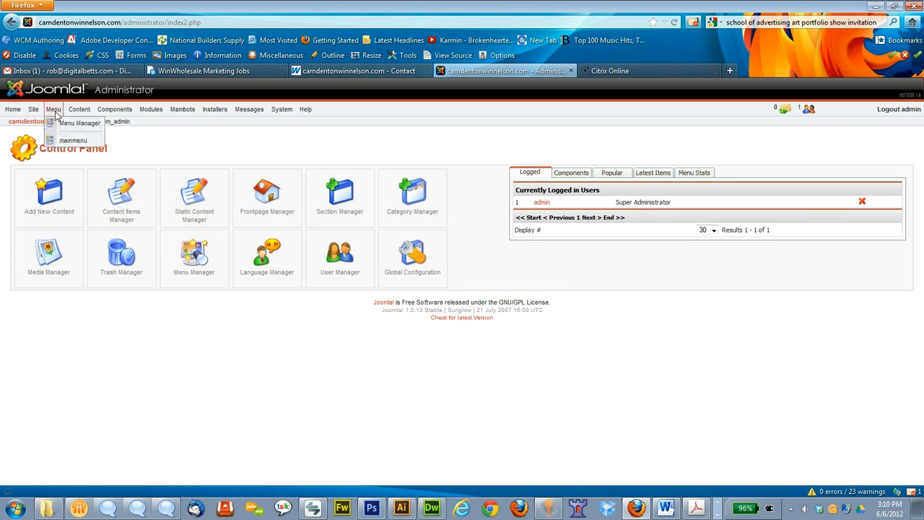
# Open the Content Items Manager and compare its listed items with the live website's pages.
pyautogui.moveTo(221, 114)
pyautogui.moveTo(150, 109)
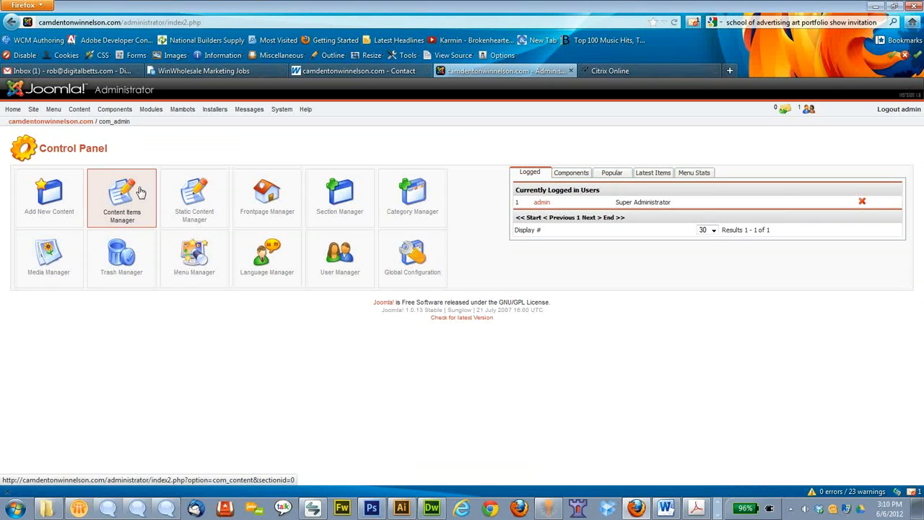
pyautogui.click(126, 197)
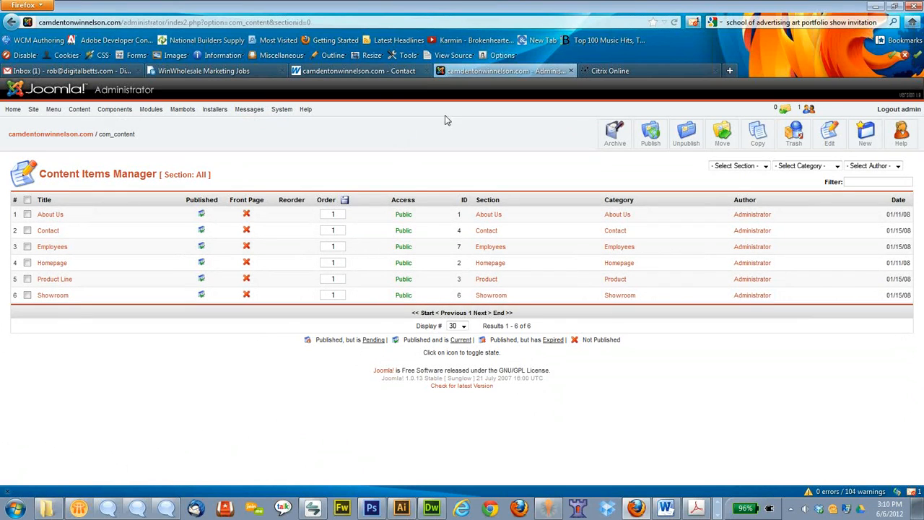
pyautogui.click(331, 71)
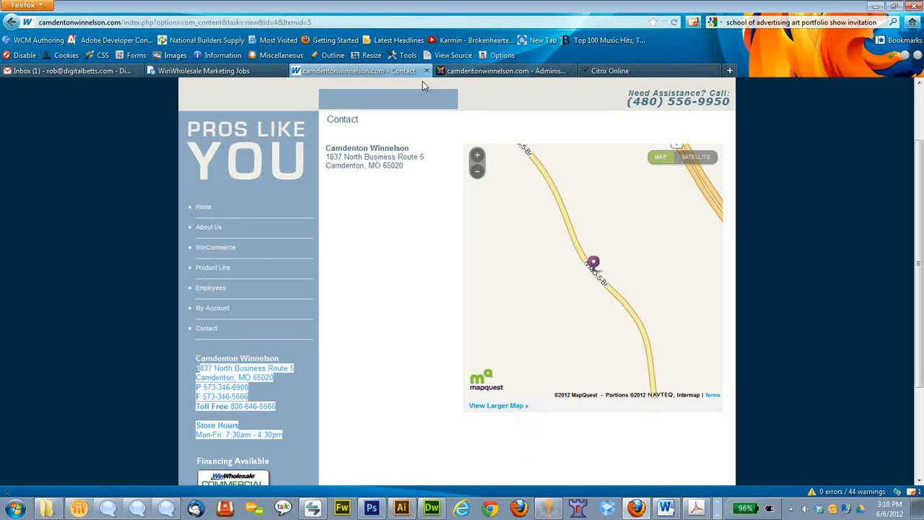
pyautogui.click(453, 72)
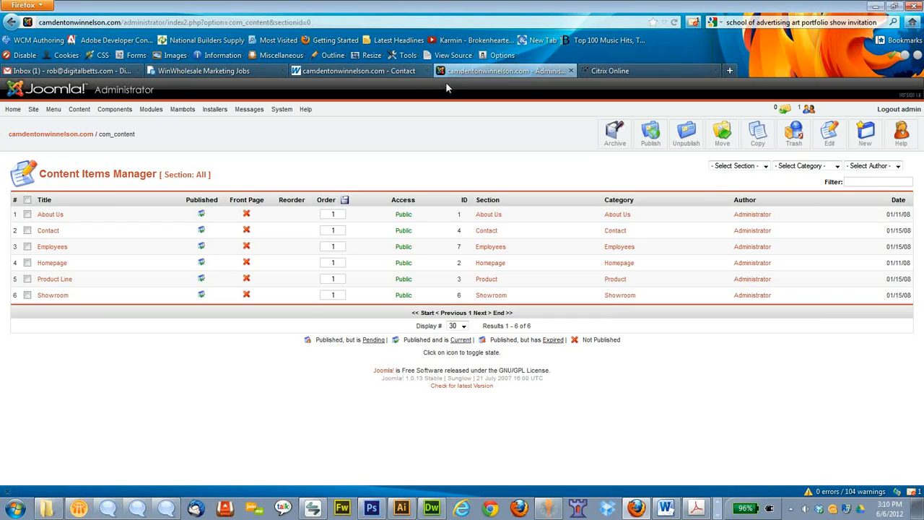
# Open the Homepage content item, compare its intro text with the live homepage's body text, and close the item.
pyautogui.click(53, 266)
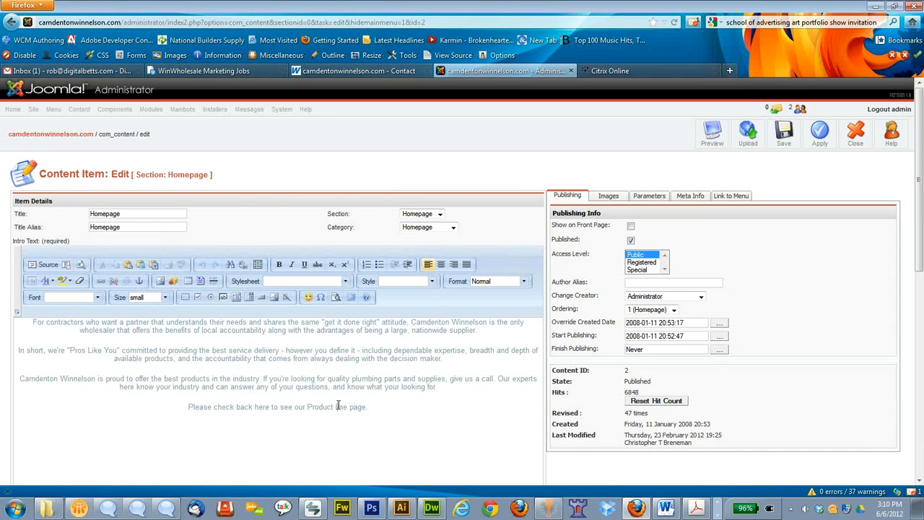
pyautogui.moveTo(369, 407); pyautogui.dragTo(21, 317)
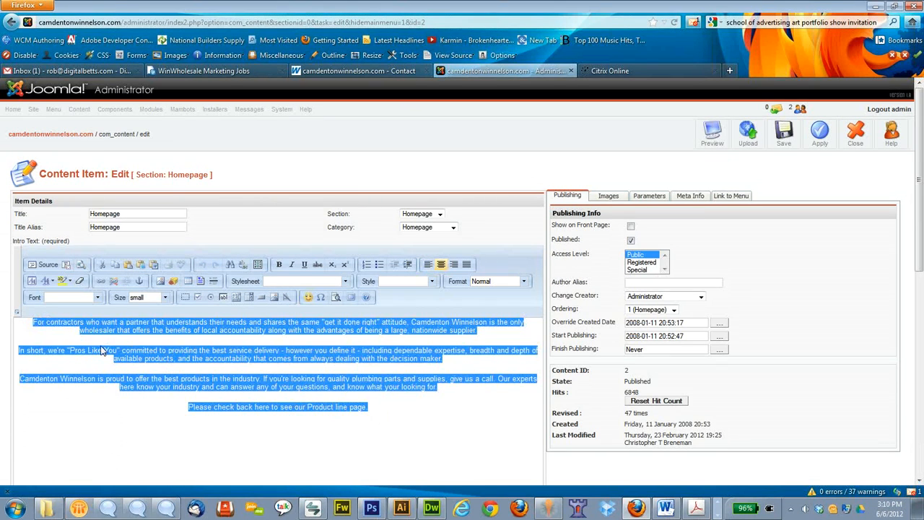
pyautogui.click(339, 70)
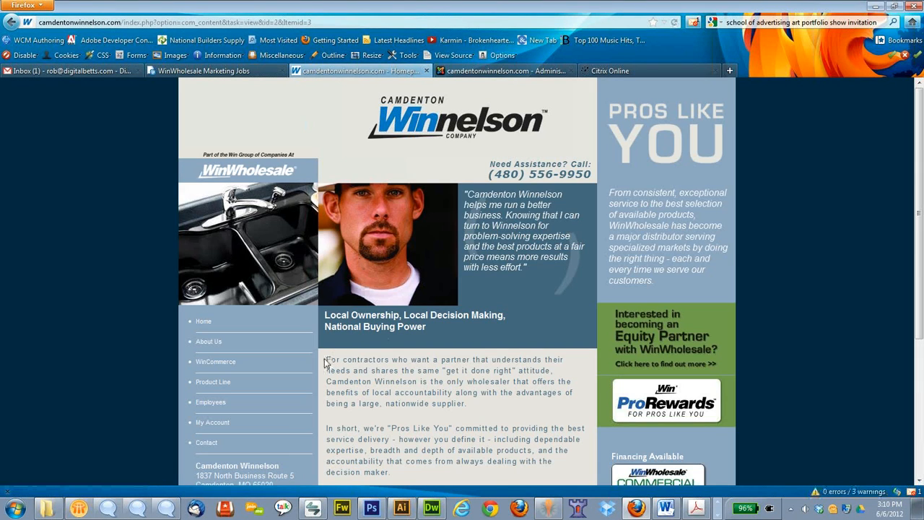
pyautogui.moveTo(325, 362); pyautogui.dragTo(467, 470)
pyautogui.scroll(-5, 473, 428)
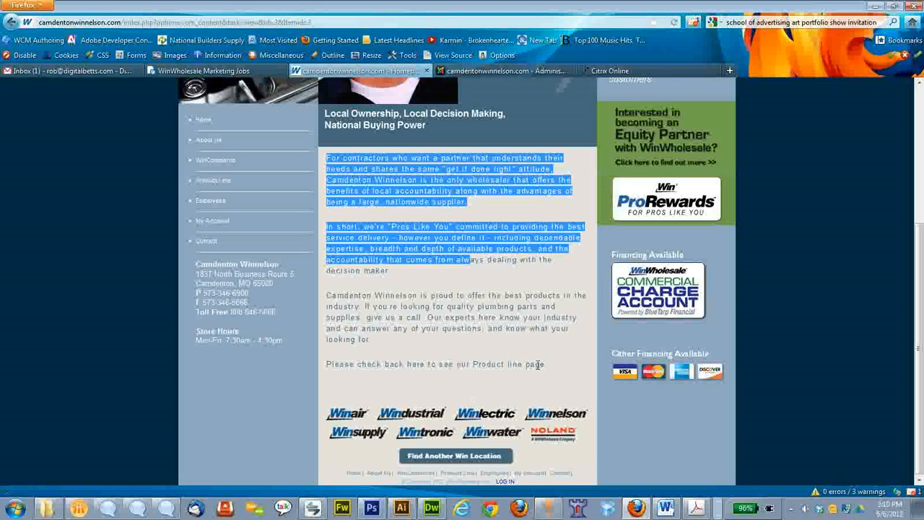
pyautogui.moveTo(550, 365); pyautogui.dragTo(328, 157)
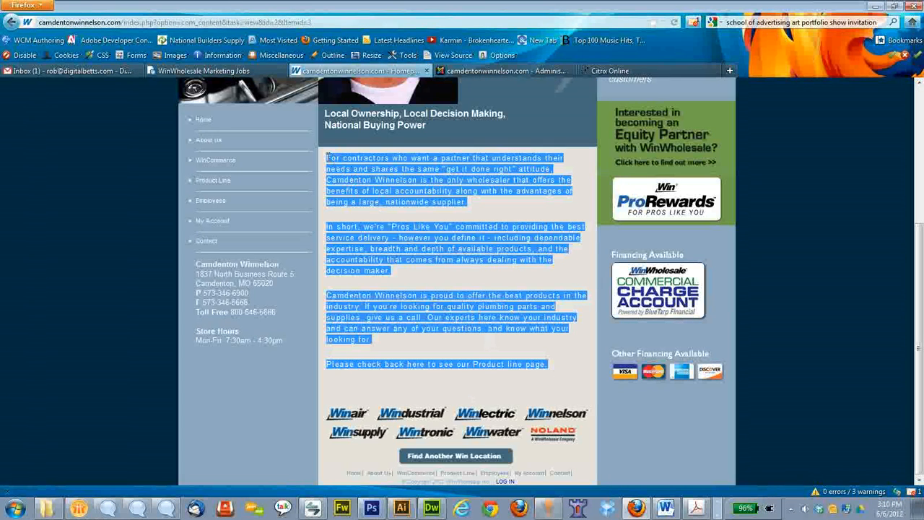
pyautogui.click(471, 70)
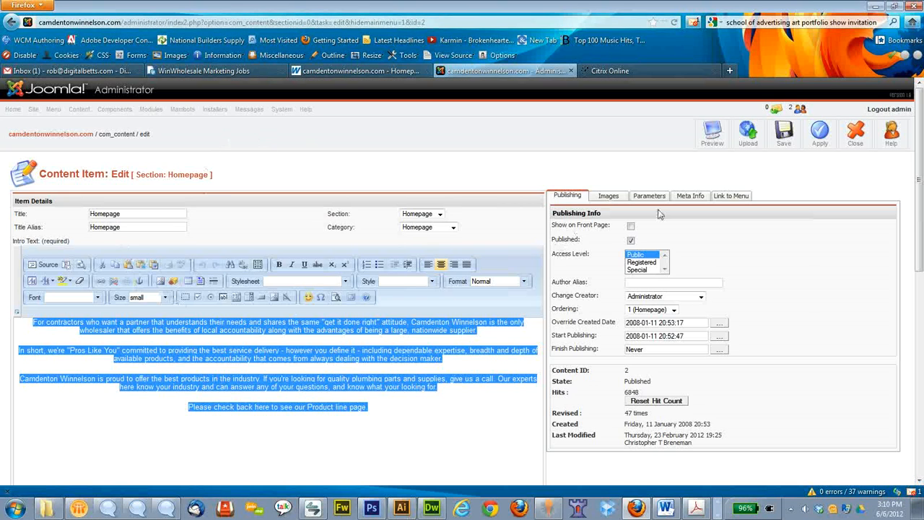
pyautogui.click(851, 138)
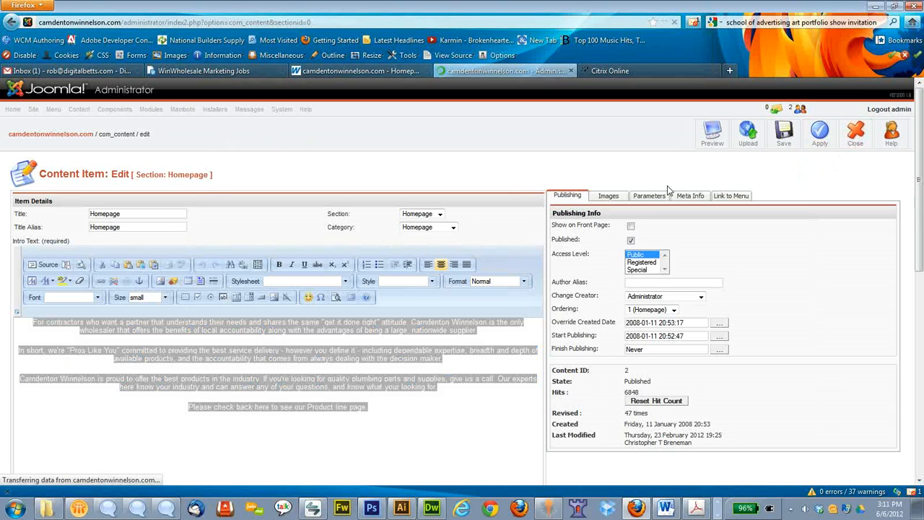
# Return to the Control Panel and open the mainmenu item list in the Menu Manager.
pyautogui.click(68, 134)
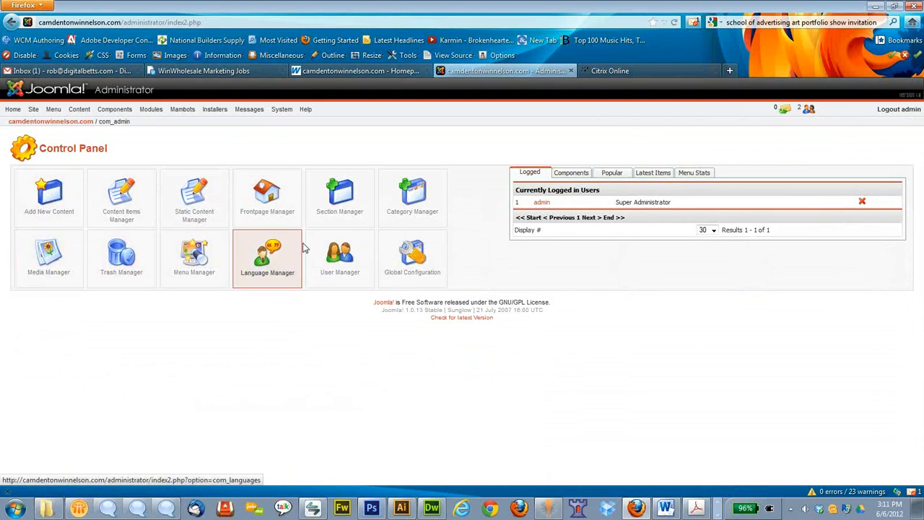
pyautogui.click(189, 256)
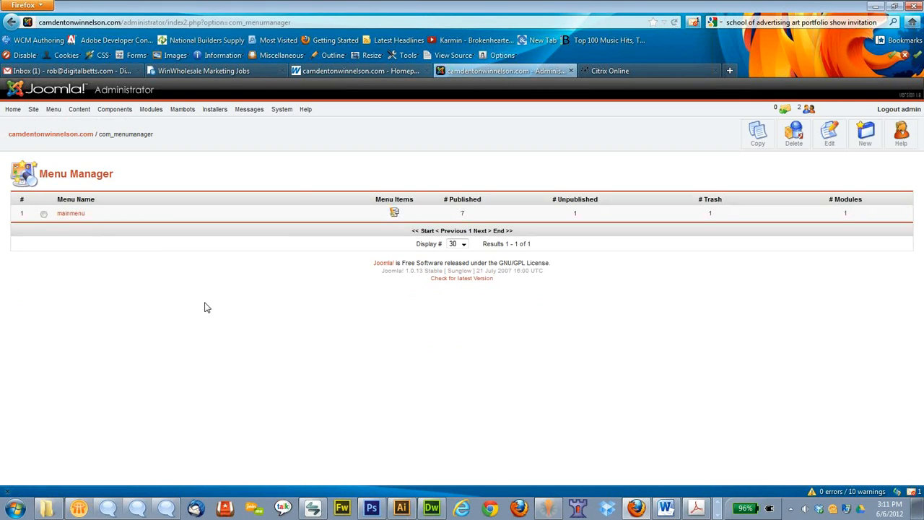
pyautogui.click(394, 214)
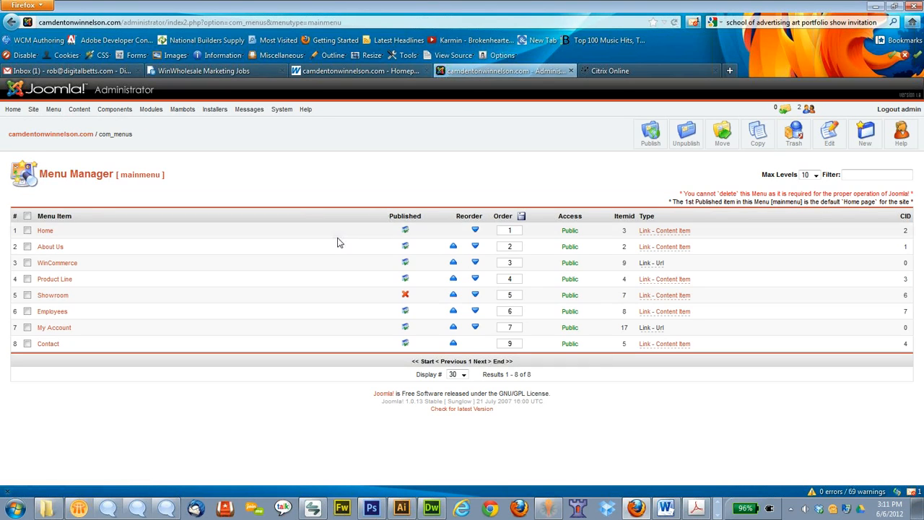
# Rename the Home item of the main menu as Homepage and save the menu item.
pyautogui.click(44, 231)
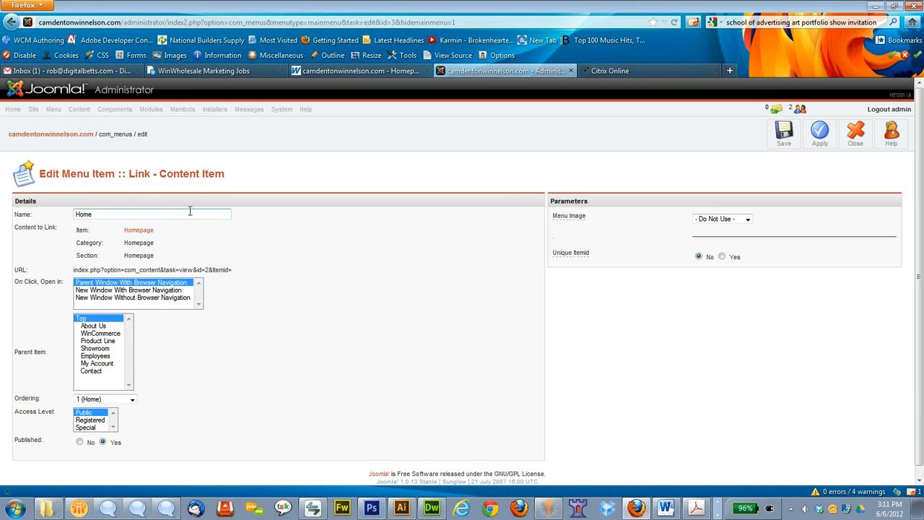
pyautogui.scroll(-1, 316, 282)
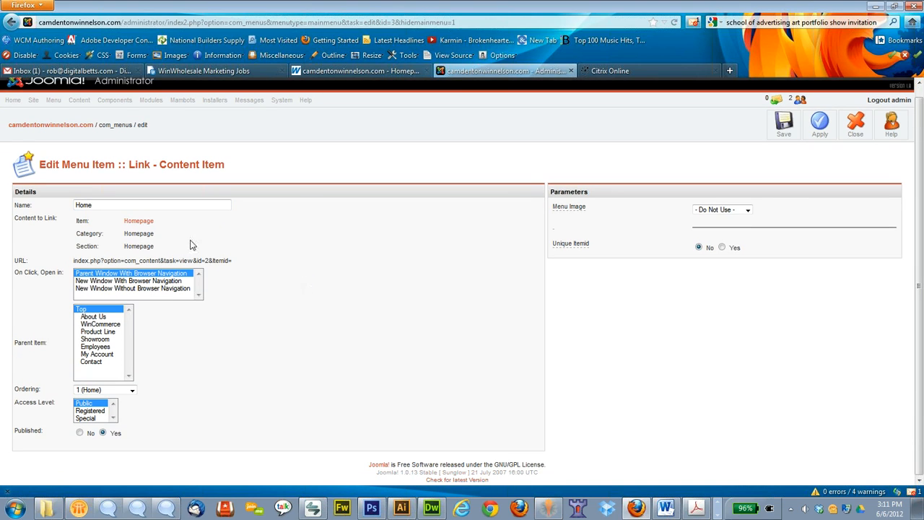
pyautogui.doubleClick(119, 204)
pyautogui.click(116, 204)
pyautogui.click(783, 124)
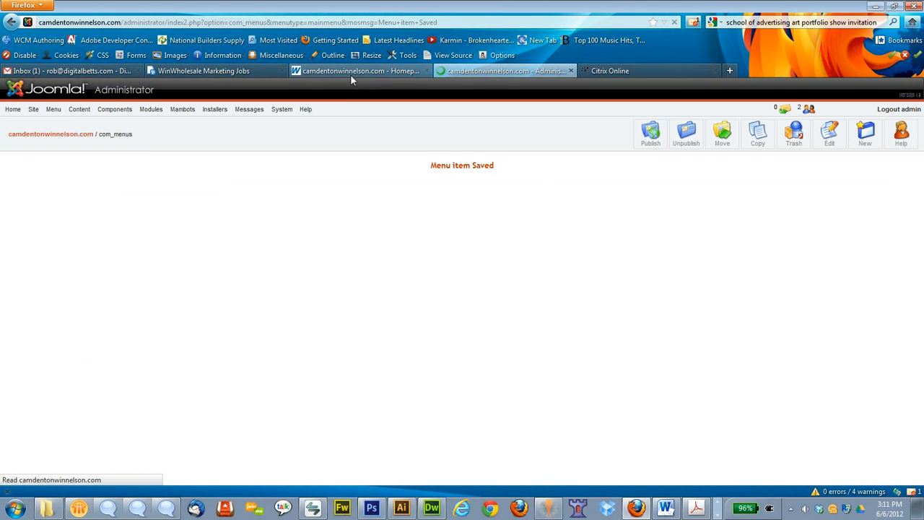
# Reload the live homepage to check the first link of its navigation menu, and return to the Joomla administrator.
pyautogui.click(350, 70)
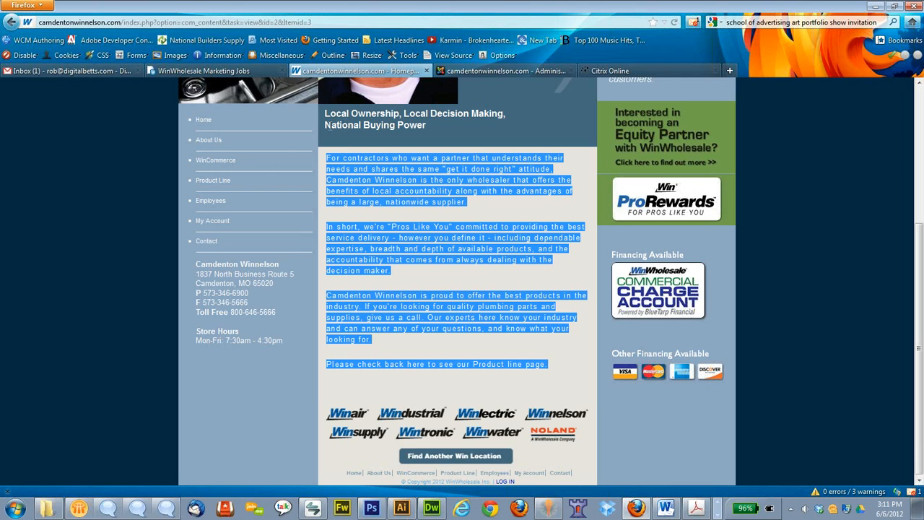
pyautogui.click(673, 21)
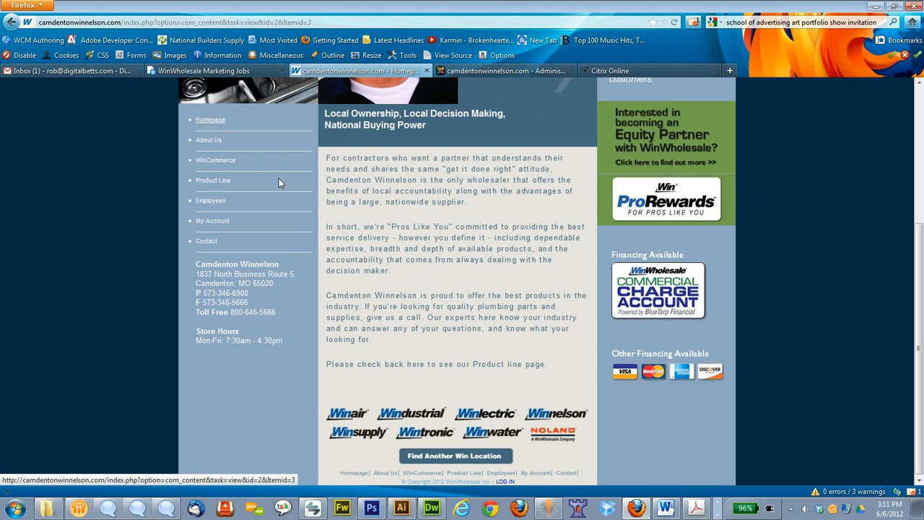
pyautogui.click(474, 72)
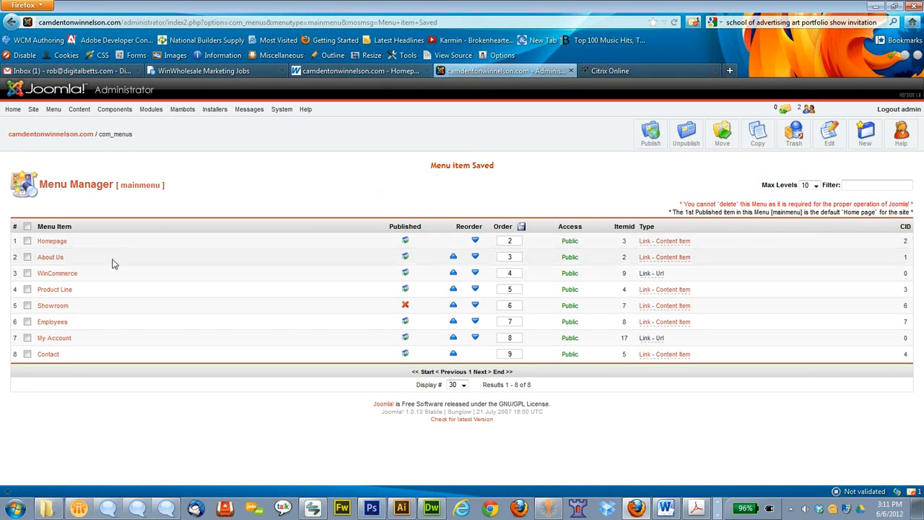
# Change the Homepage menu item's name back to Home and save it.
pyautogui.click(54, 241)
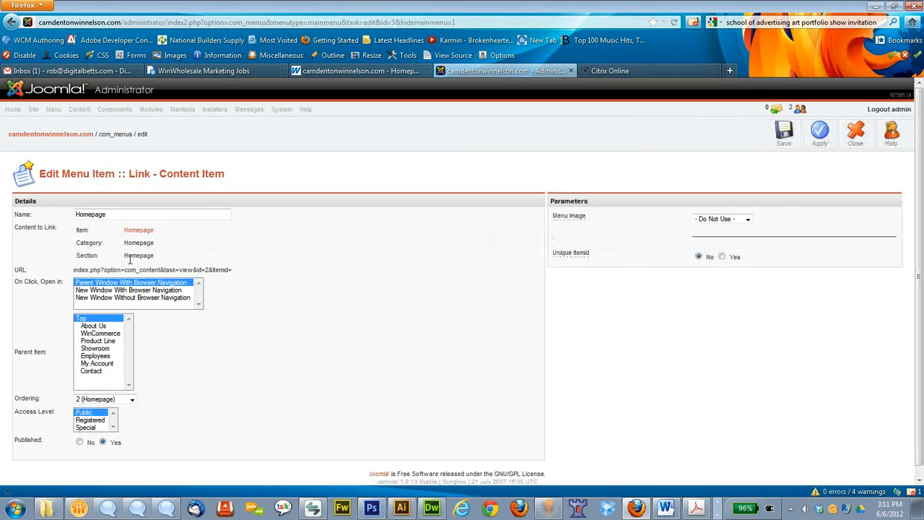
pyautogui.press('BackSpace')
pyautogui.press('BackSpace')
pyautogui.press('BackSpace')
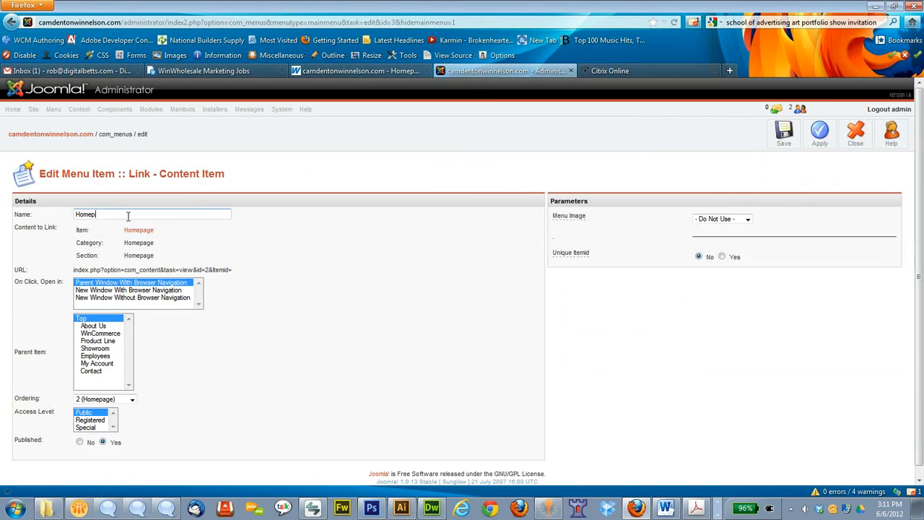
pyautogui.click(784, 132)
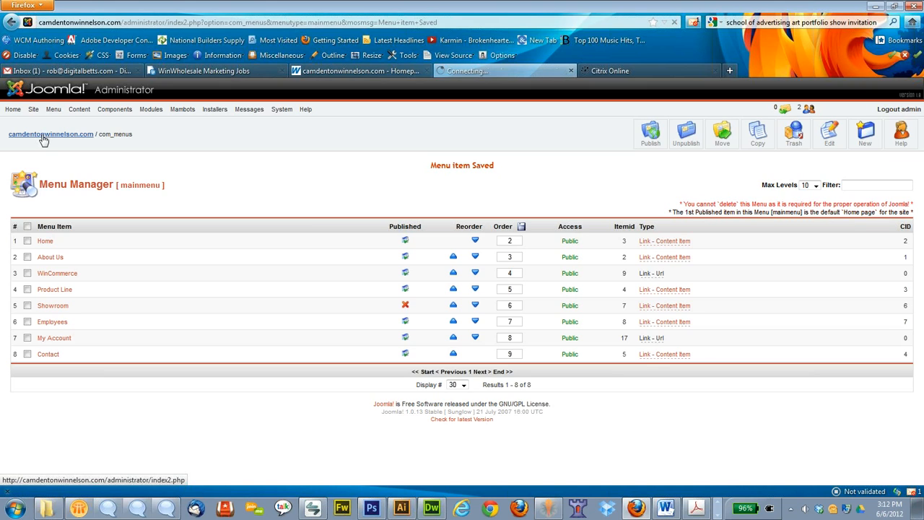
# Open the Contact page from the Content Items Manager and look over the address and map in its intro text.
pyautogui.click(43, 136)
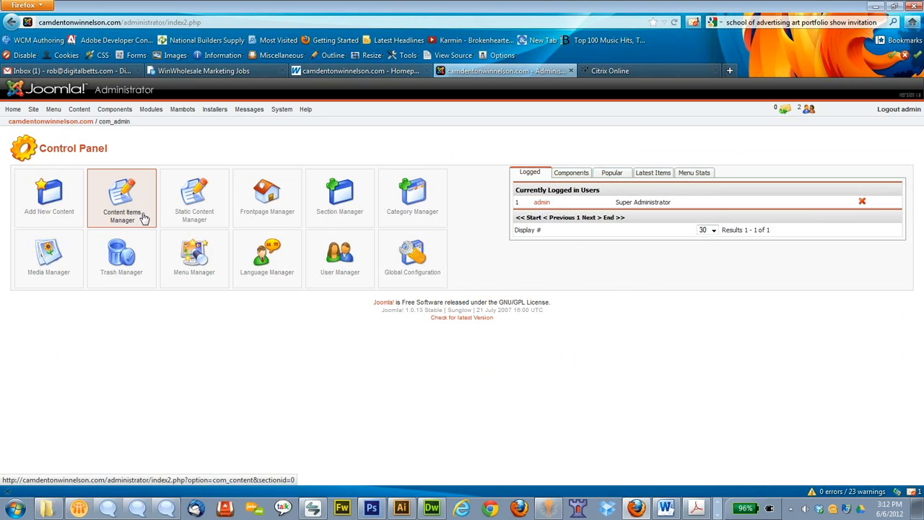
pyautogui.click(128, 202)
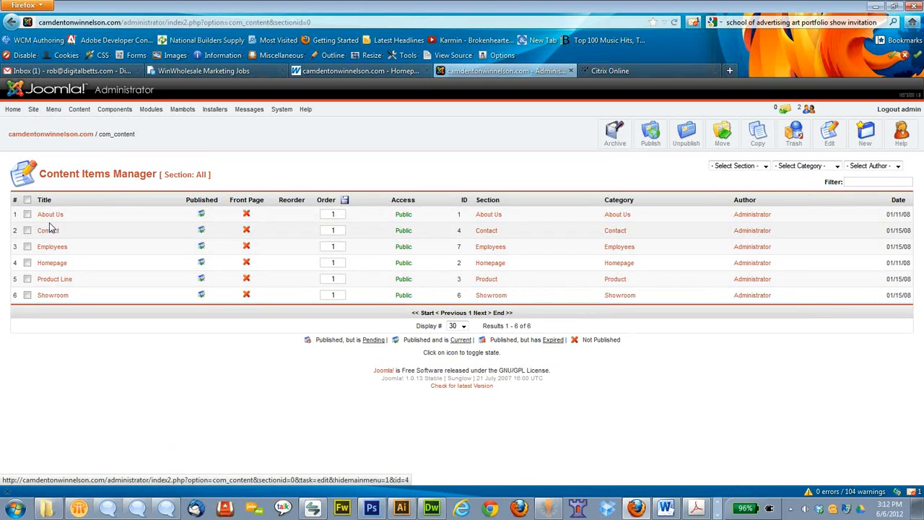
pyautogui.click(52, 233)
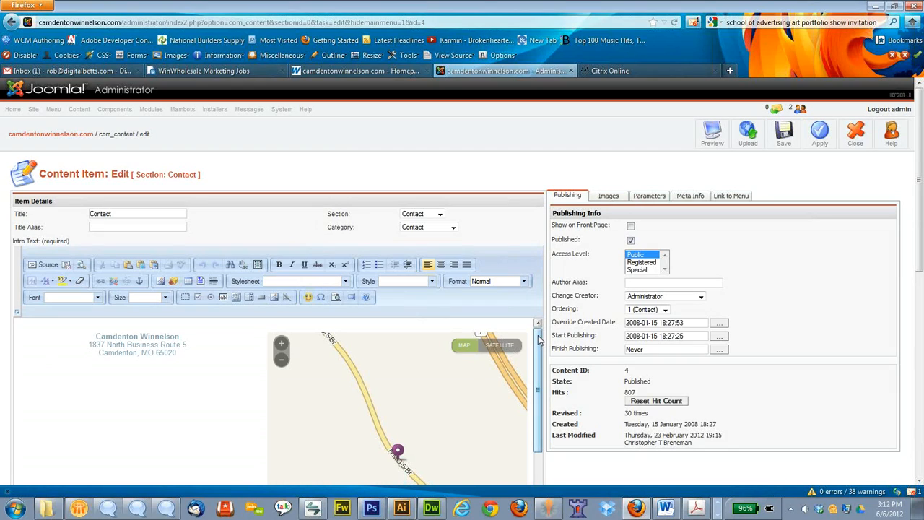
pyautogui.scroll(-3, 520, 267)
pyautogui.scroll(-2, 505, 241)
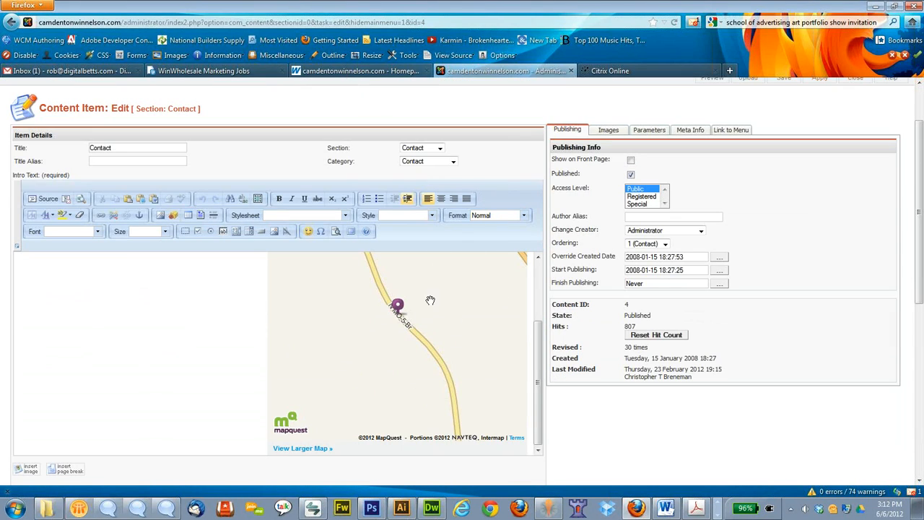
pyautogui.click(227, 284)
pyautogui.scroll(2, 191, 309)
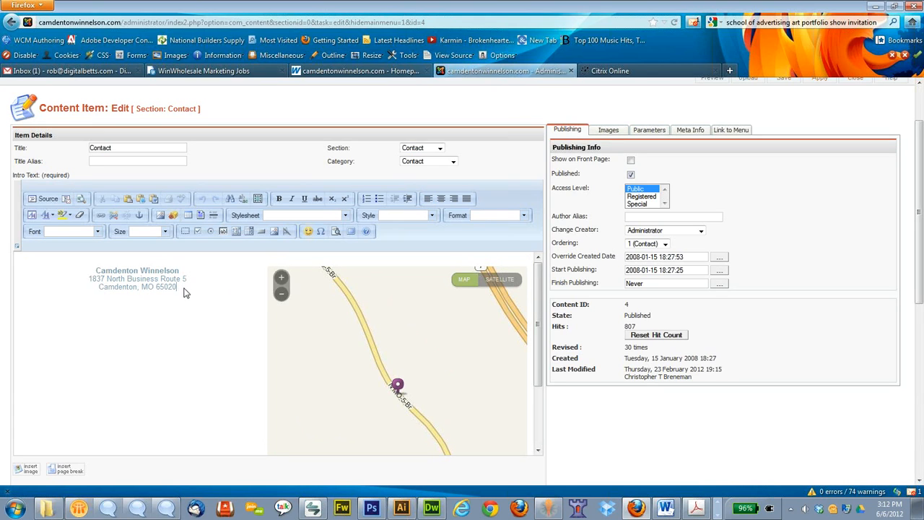
pyautogui.scroll(2, 191, 288)
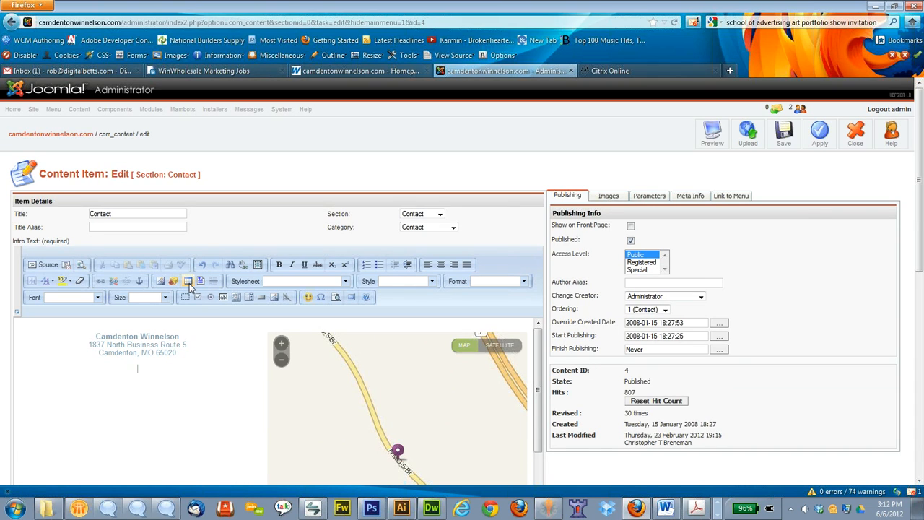
pyautogui.write('E')
pyautogui.hotkey('shift', 'Left')
pyautogui.hotkey('shift', 'Left')
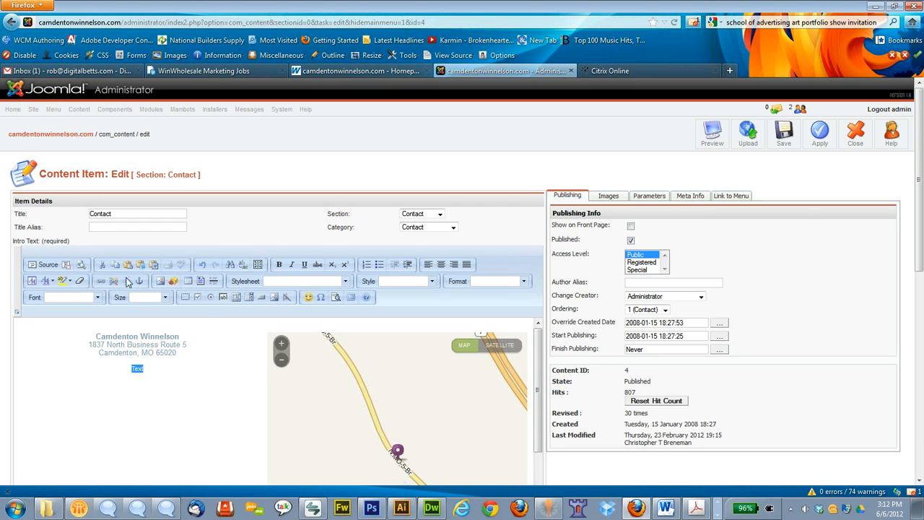
pyautogui.click(105, 283)
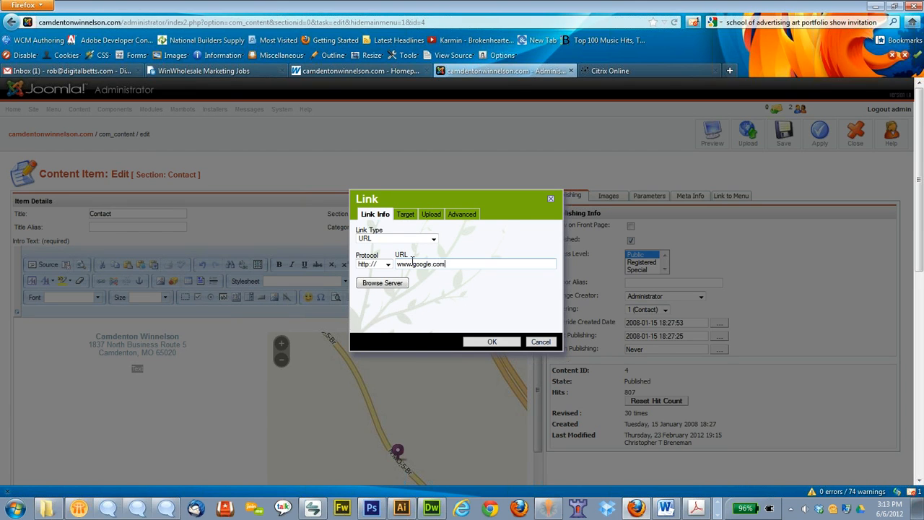
pyautogui.click(494, 344)
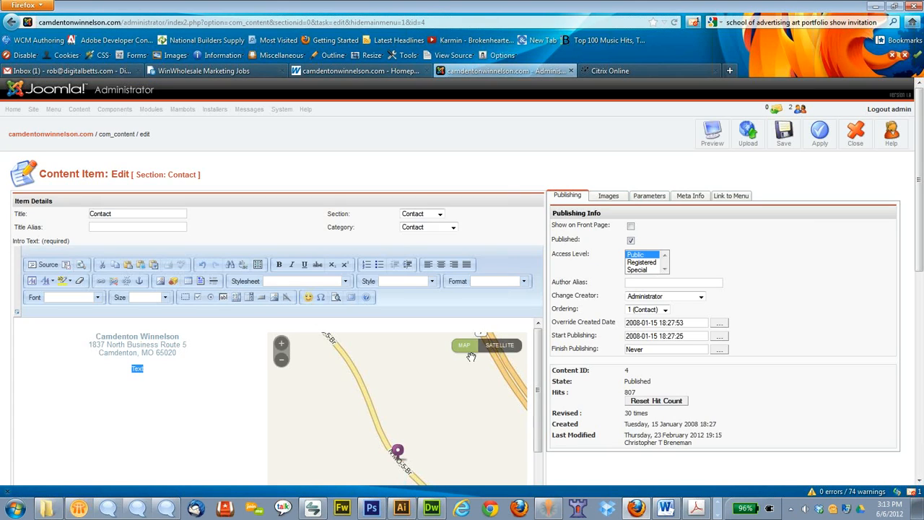
# Delete the word "Text" below the address.
pyautogui.click(157, 375)
pyautogui.moveTo(156, 373); pyautogui.dragTo(127, 372)
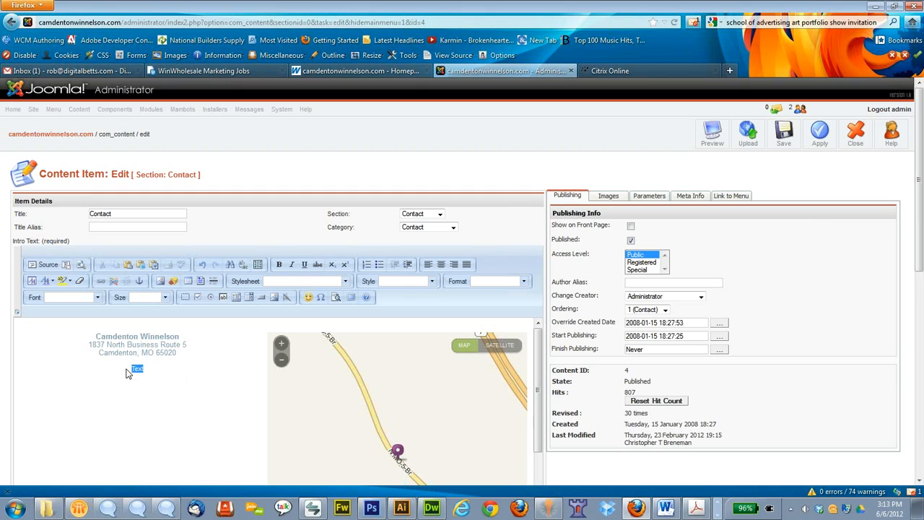
pyautogui.press('Delete')
# View the font size choices for the company name in the intro text, and save the Contact item.
pyautogui.tripleClick(133, 339)
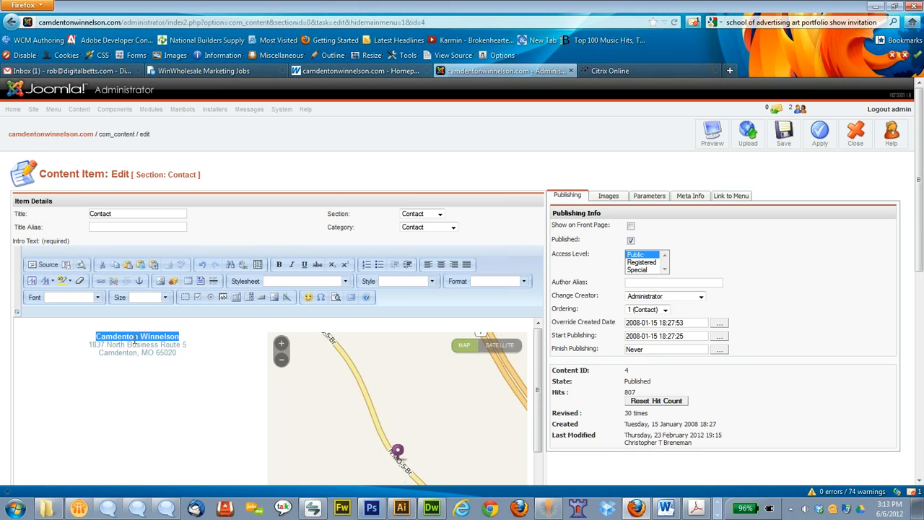
pyautogui.click(165, 296)
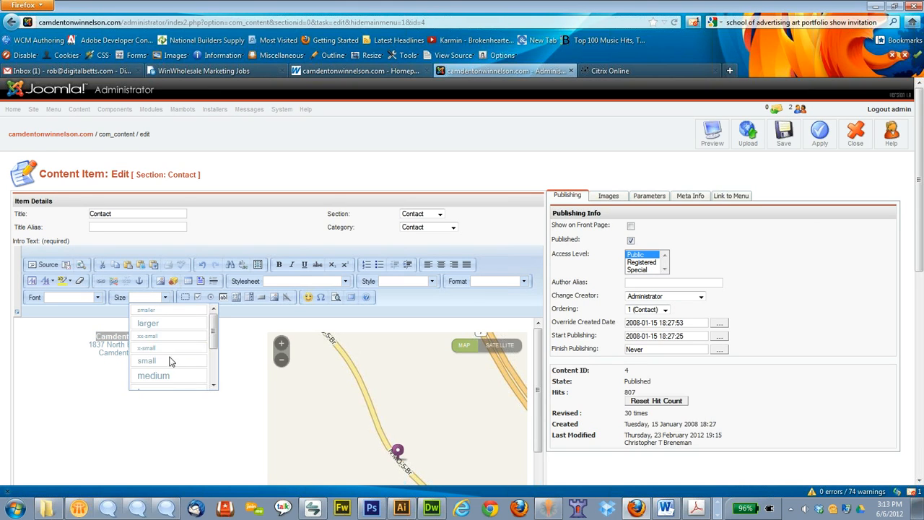
pyautogui.click(234, 230)
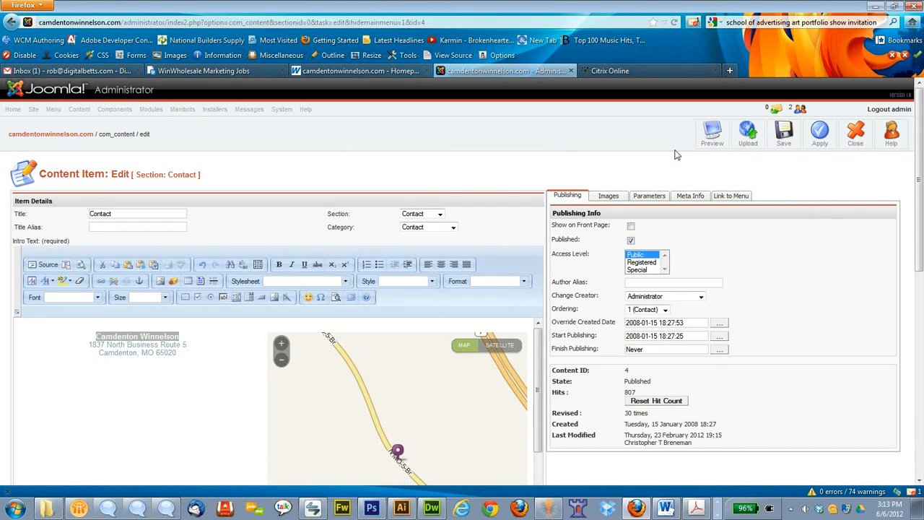
pyautogui.click(784, 134)
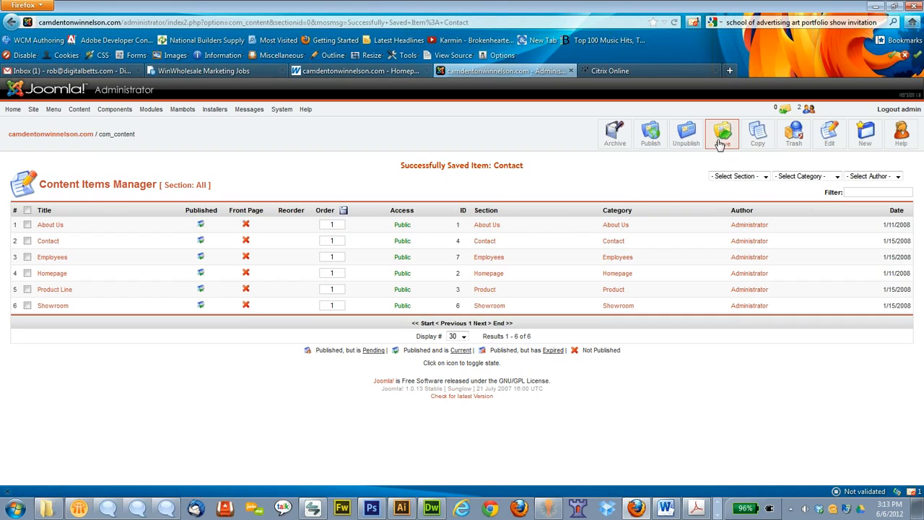
# Start a new content item titled Events in the About Us section and category.
pyautogui.click(867, 139)
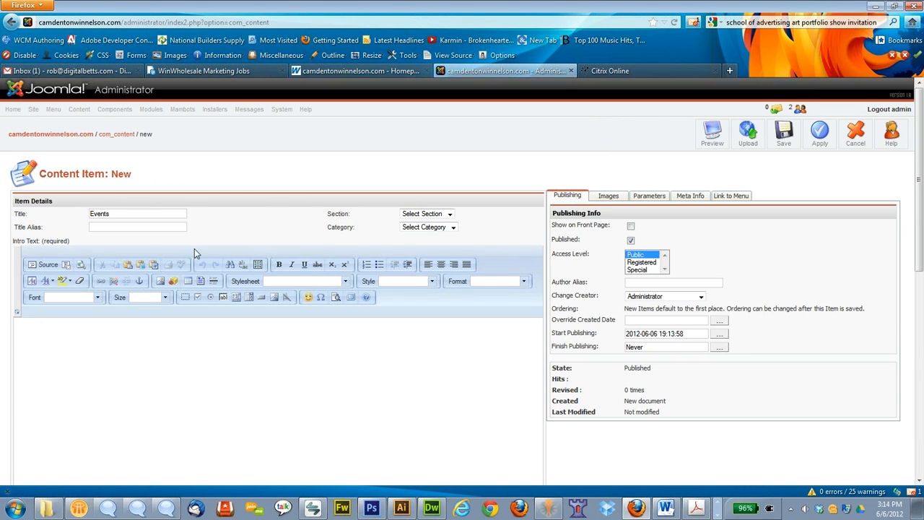
pyautogui.click(414, 214)
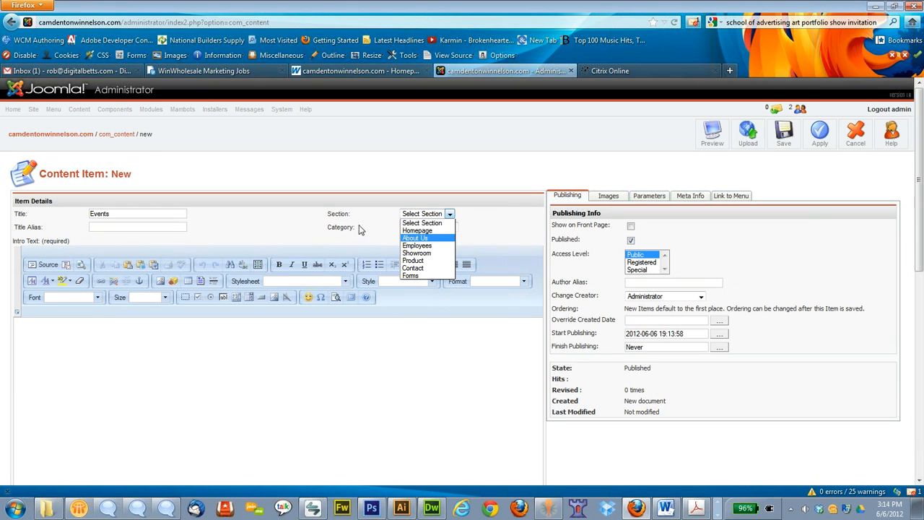
pyautogui.click(415, 238)
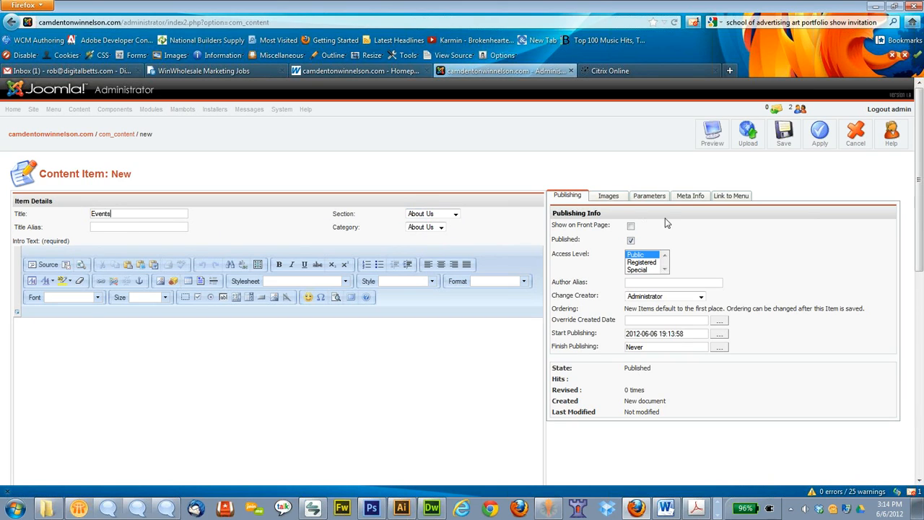
# Link the Events content item to mainmenu with the menu item name Events.
pyautogui.click(737, 198)
pyautogui.click(625, 245)
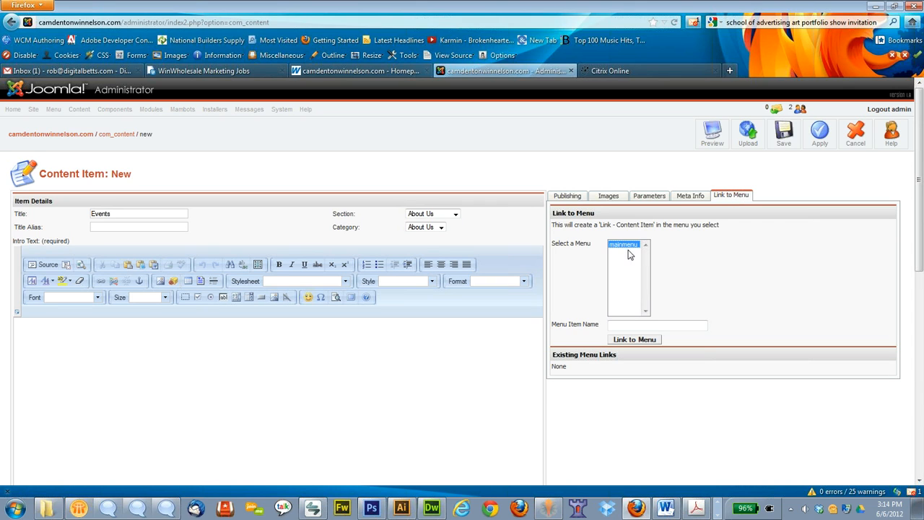
pyautogui.click(631, 328)
pyautogui.write('Events')
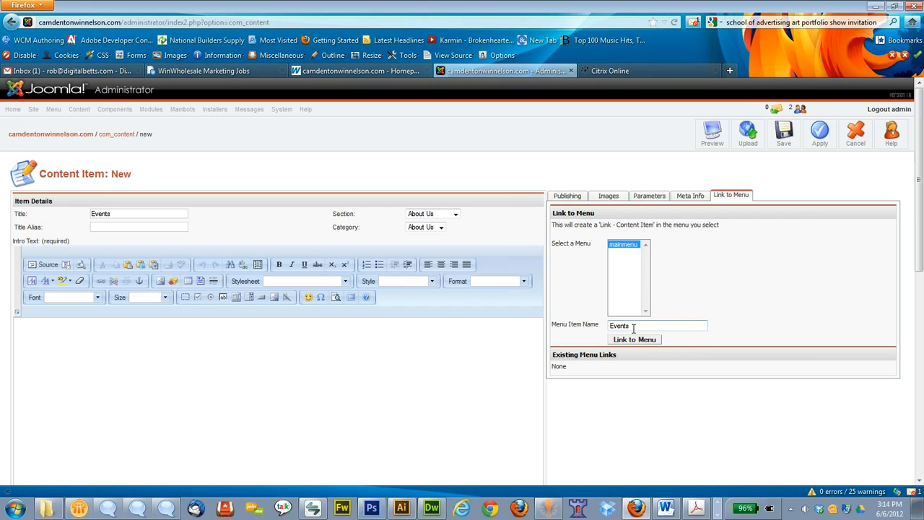
pyautogui.click(647, 340)
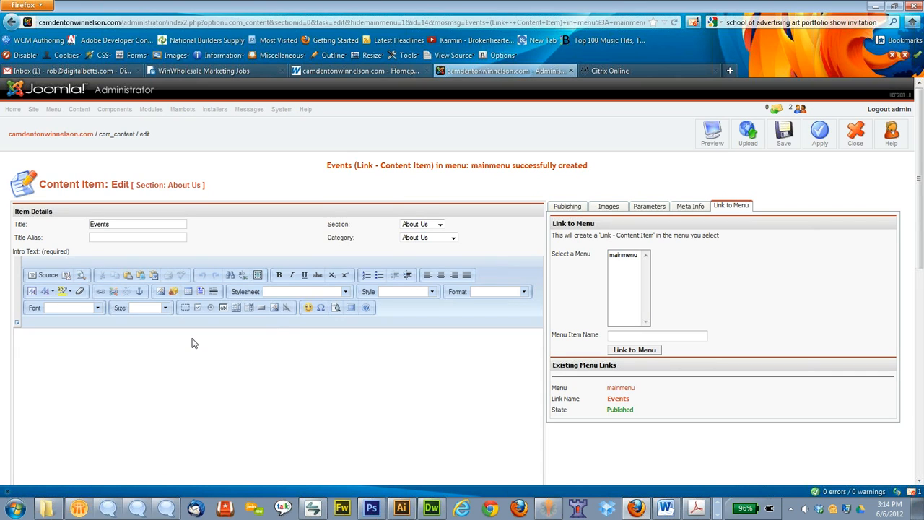
# Enter "Event information coming soon." as the Events page's intro text and save the item.
pyautogui.write('Event information coming soon.')
pyautogui.moveTo(328, 334); pyautogui.dragTo(230, 335)
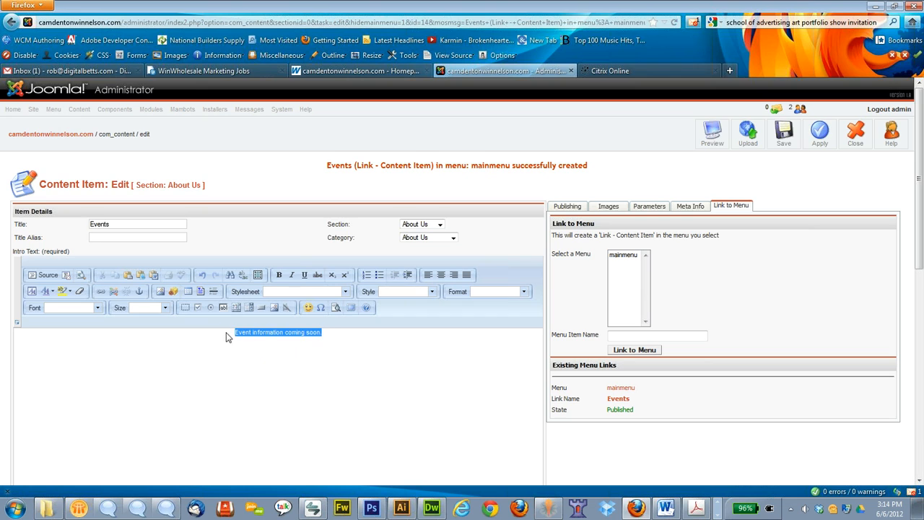
pyautogui.click(782, 137)
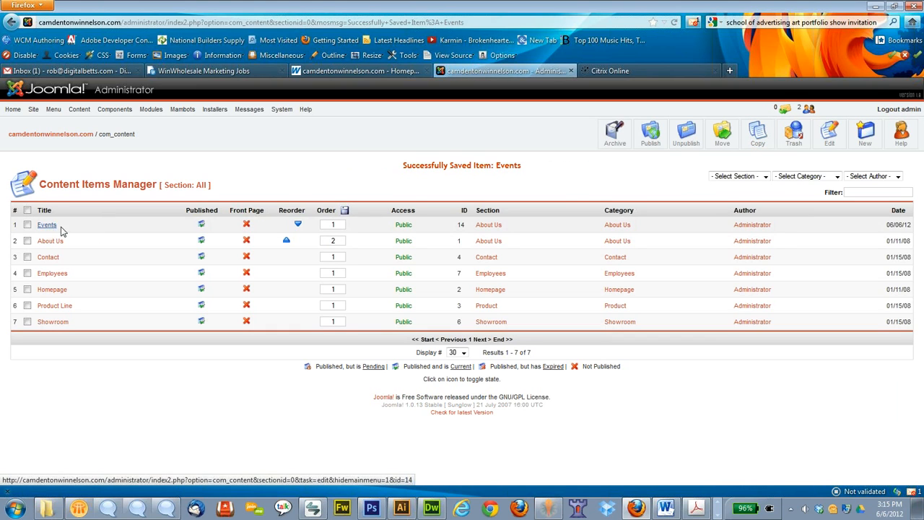
# Reload the live homepage and check its navigation menu for the Events link.
pyautogui.click(363, 70)
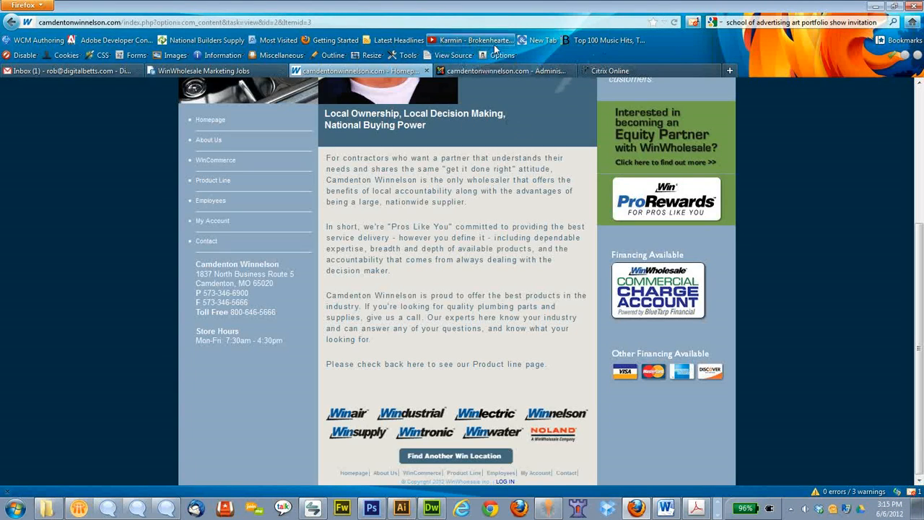
pyautogui.click(674, 23)
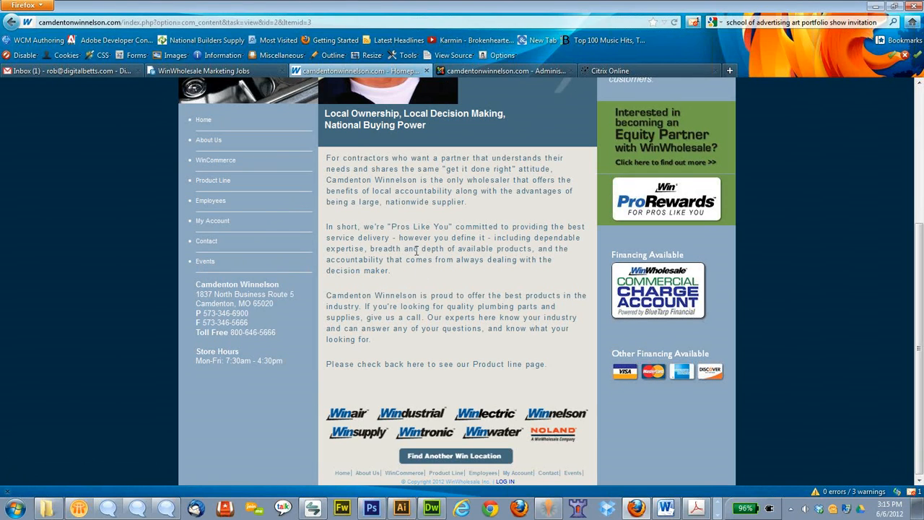
pyautogui.scroll(5, 415, 252)
pyautogui.scroll(-5, 424, 280)
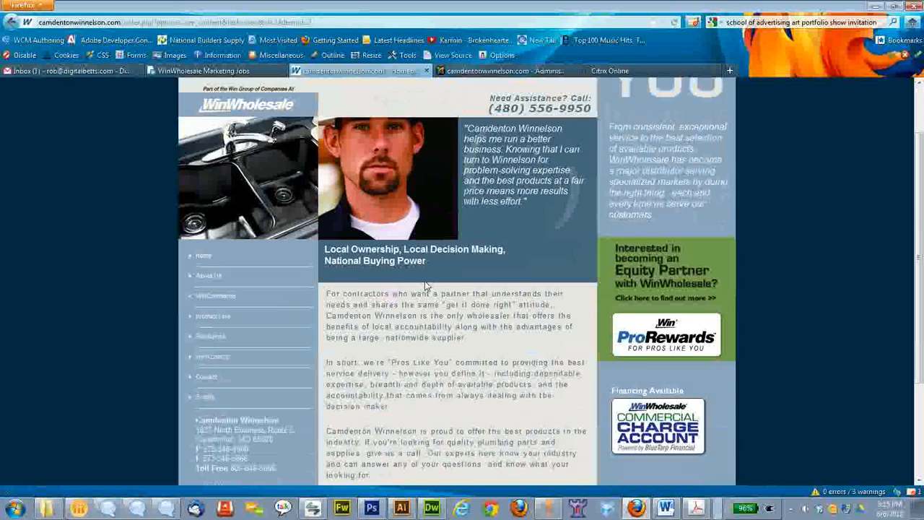
pyautogui.scroll(3, 422, 286)
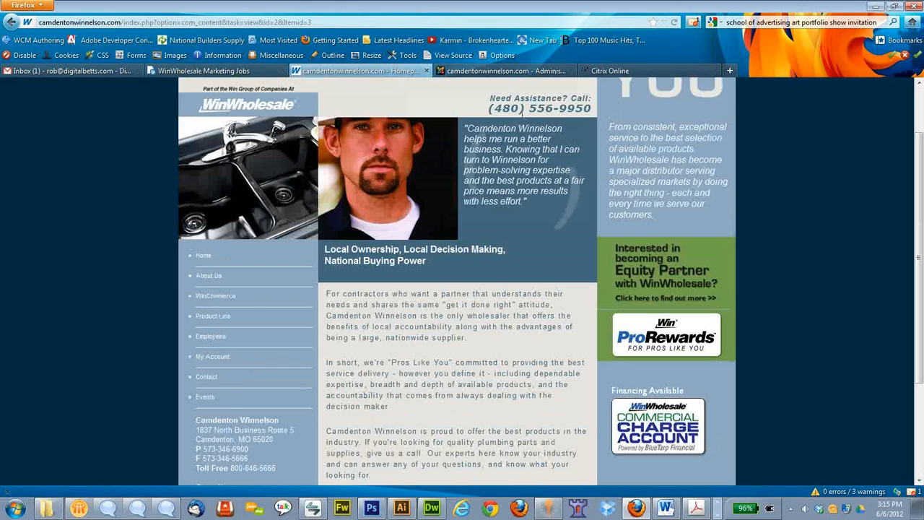
# Return to the Joomla administrator's control panel and open the Media Manager.
pyautogui.click(505, 72)
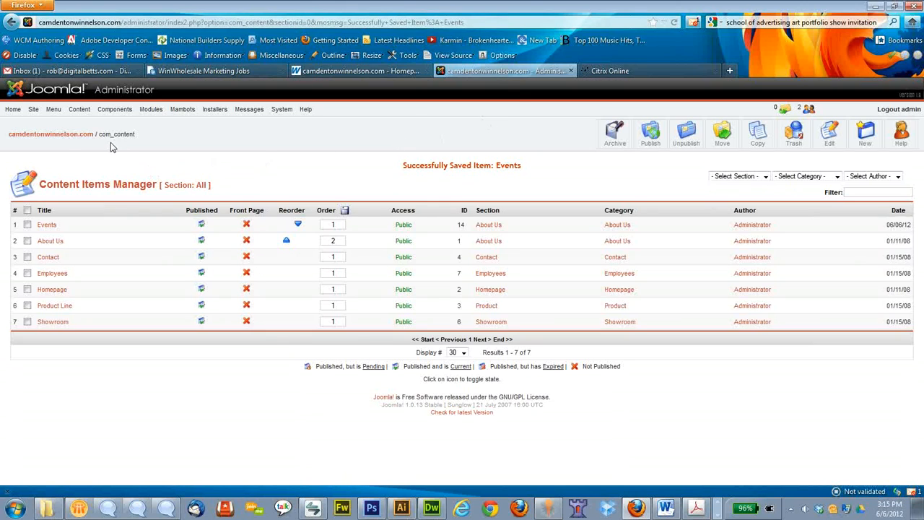
pyautogui.click(61, 135)
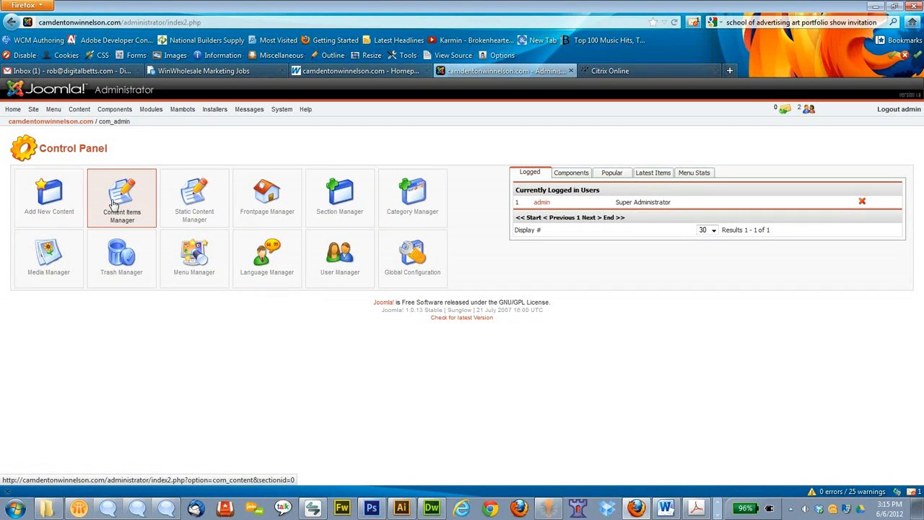
pyautogui.click(50, 256)
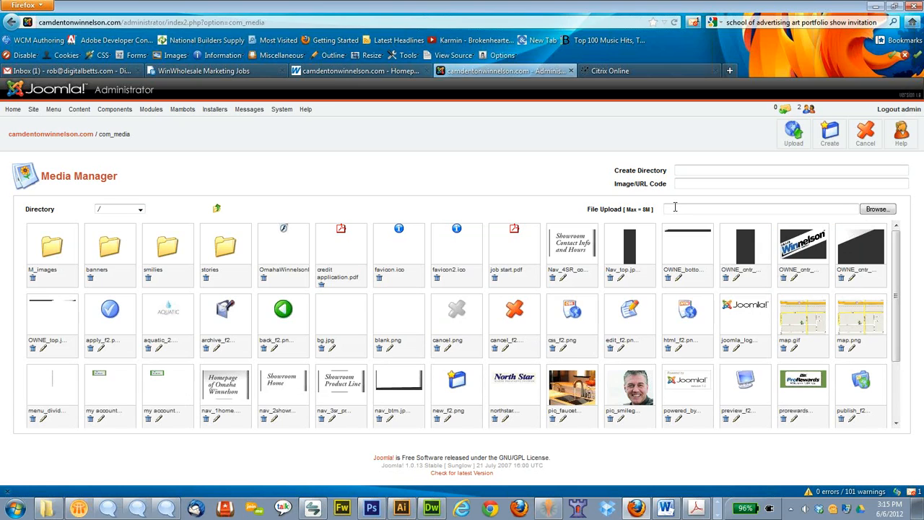
# Upload heil.jpg from the Desktop to the root media directory and check the file list.
pyautogui.click(831, 209)
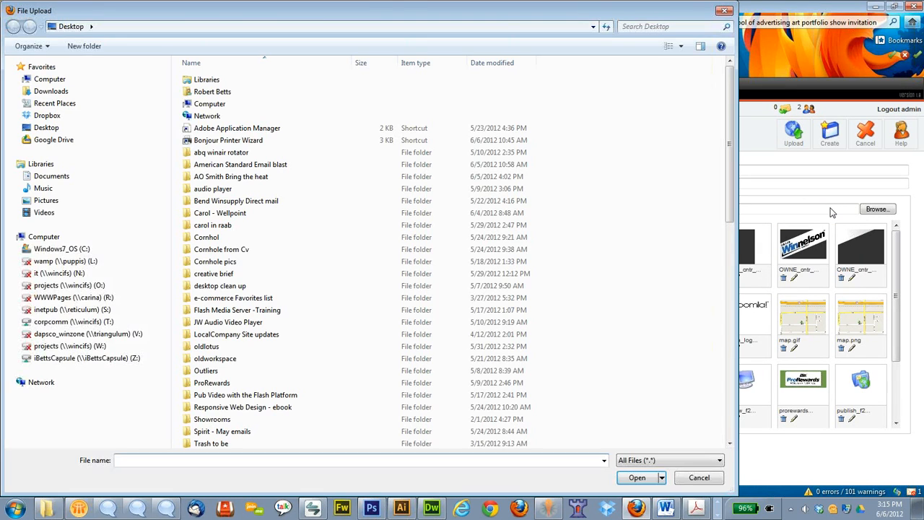
pyautogui.moveTo(729, 157); pyautogui.dragTo(715, 334)
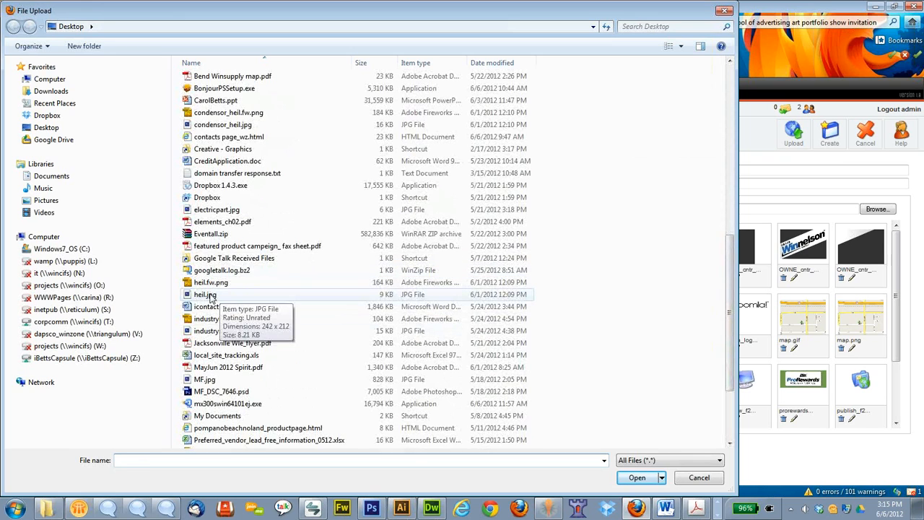
pyautogui.click(209, 295)
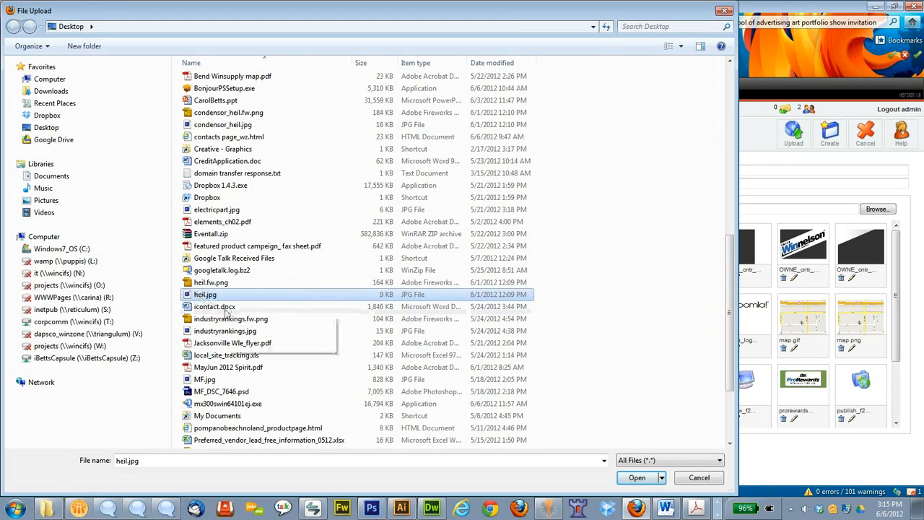
pyautogui.click(636, 477)
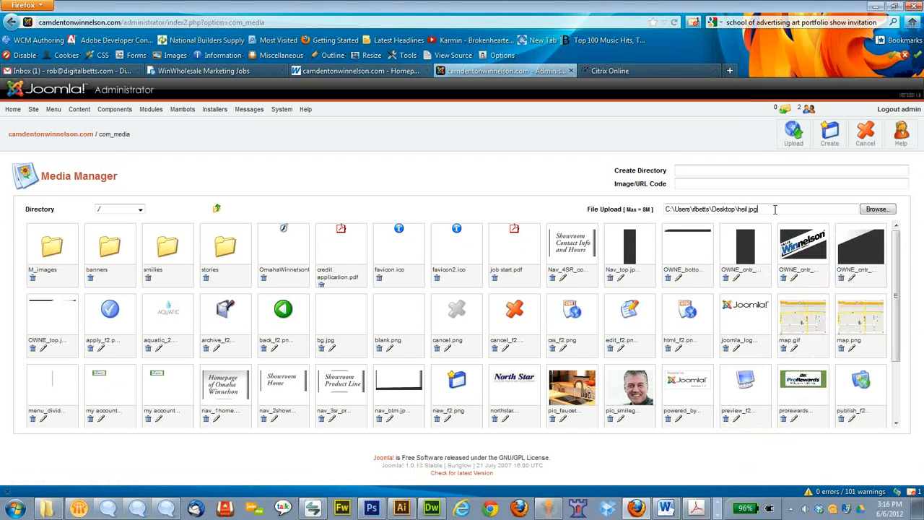
pyautogui.click(795, 139)
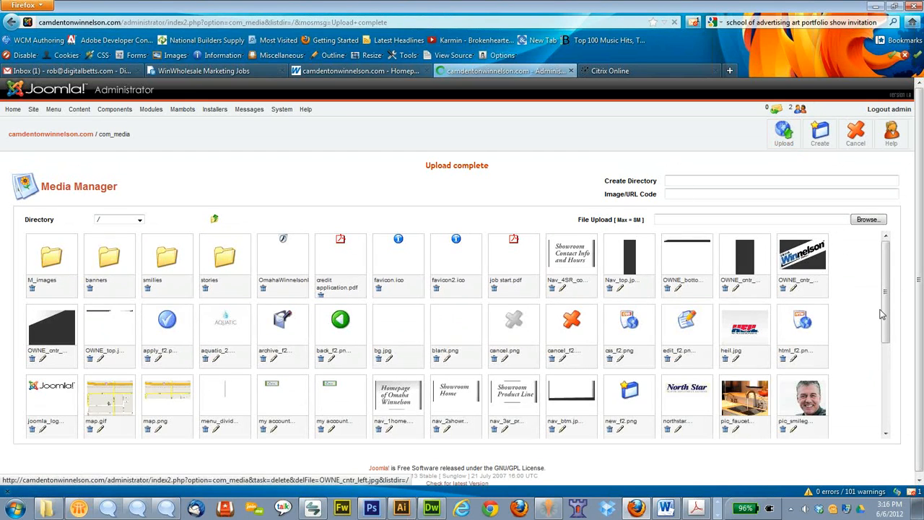
pyautogui.scroll(-1, 882, 314)
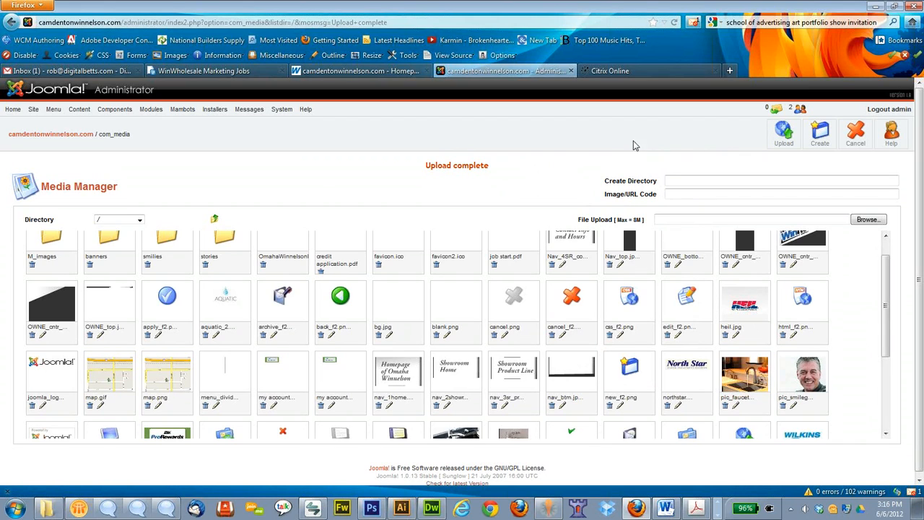
# Open the Events content item for editing and add a new line below its intro text.
pyautogui.click(55, 135)
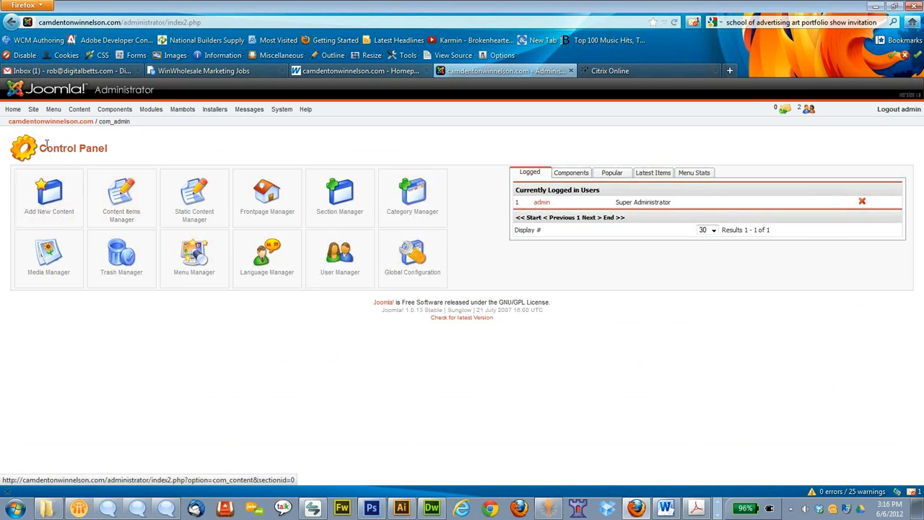
pyautogui.click(133, 218)
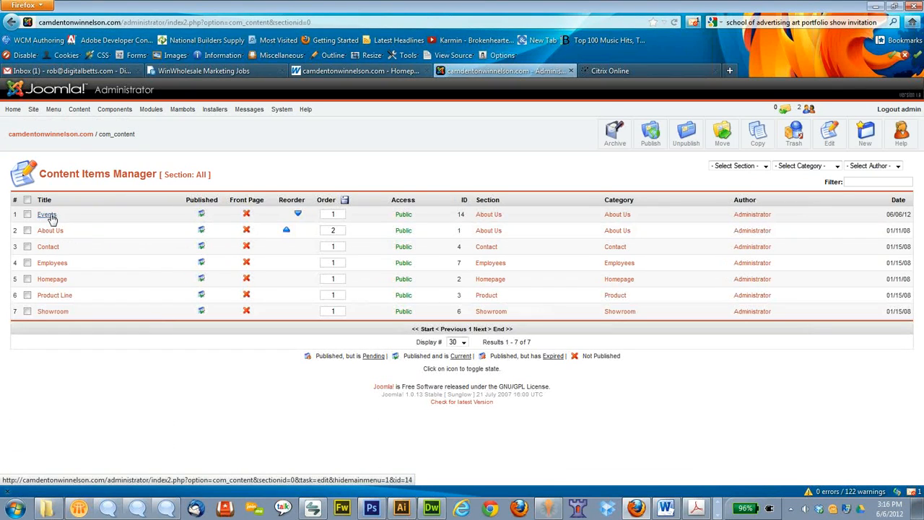
pyautogui.click(46, 213)
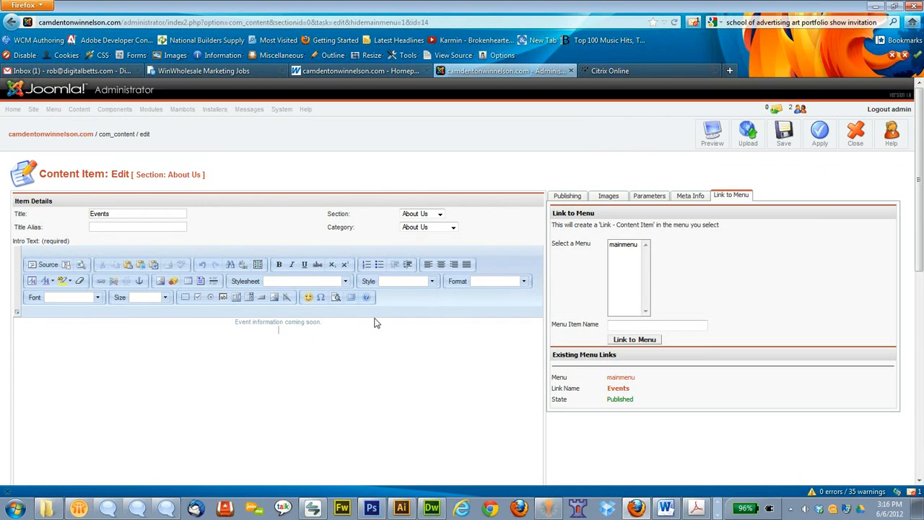
pyautogui.press('Return')
# Start inserting an image in the Events intro text and choose heil.jpg from the server files.
pyautogui.click(161, 282)
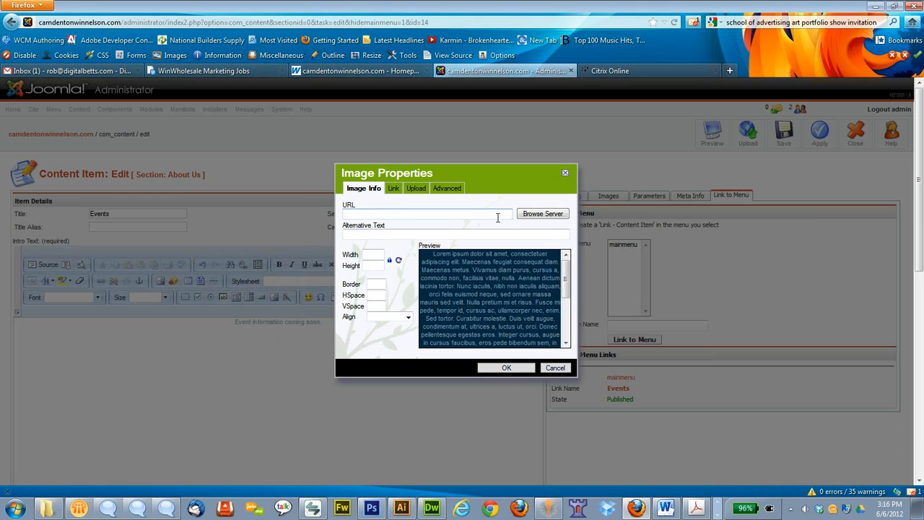
pyautogui.click(538, 214)
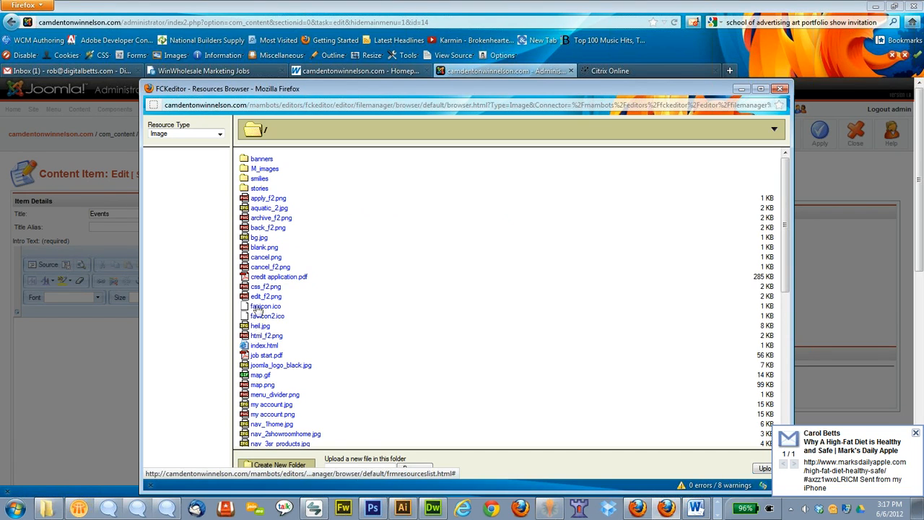
pyautogui.click(177, 134)
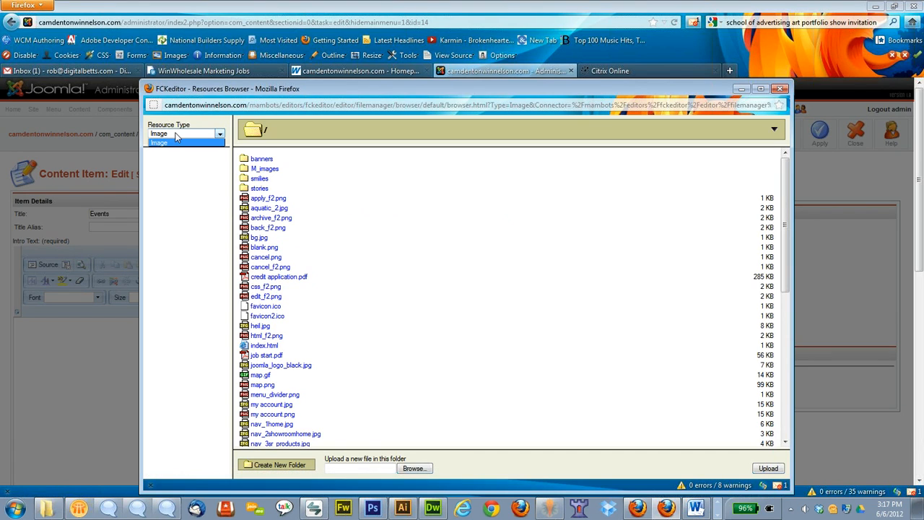
pyautogui.click(176, 134)
pyautogui.click(178, 132)
pyautogui.click(178, 134)
pyautogui.click(179, 135)
pyautogui.click(258, 328)
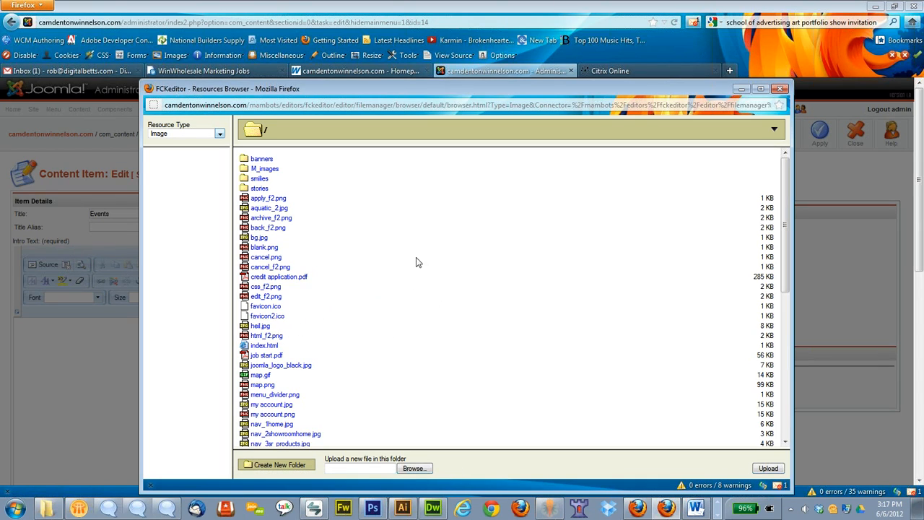
pyautogui.moveTo(485, 92); pyautogui.dragTo(463, 56)
pyautogui.click(238, 290)
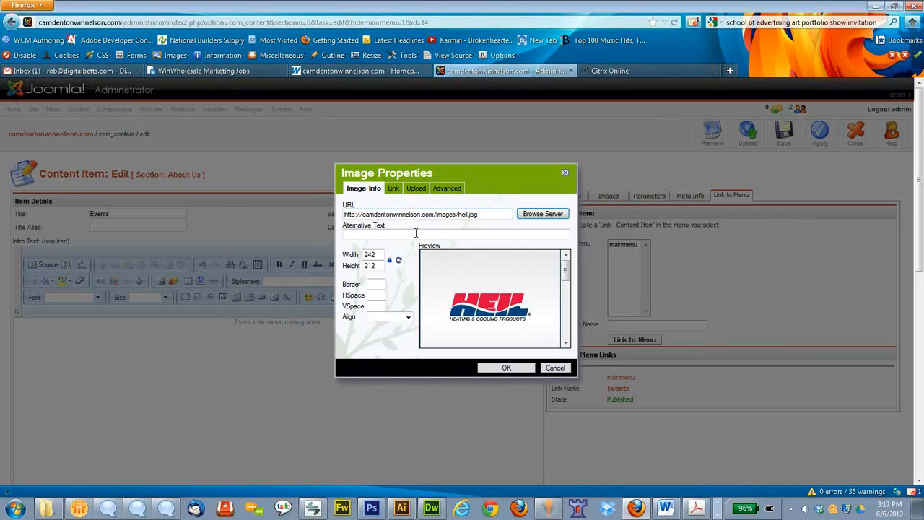
pyautogui.click(395, 189)
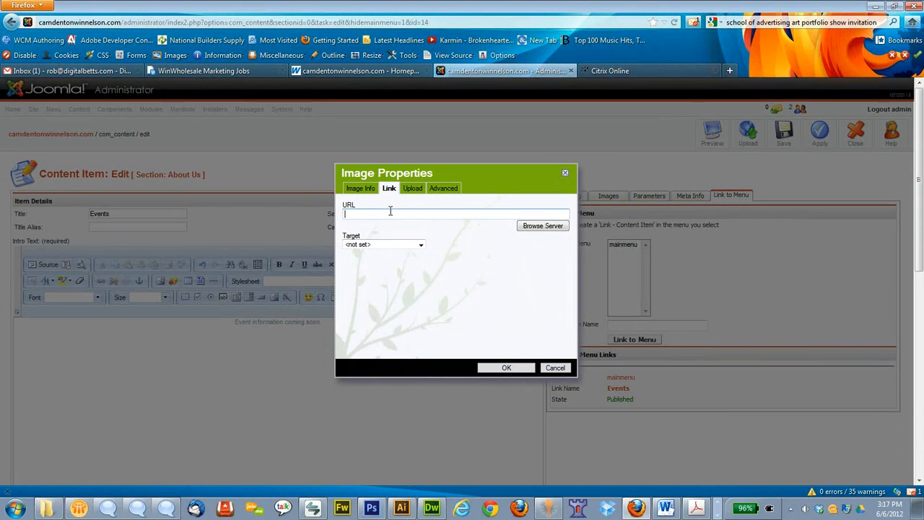
pyautogui.click(389, 210)
pyautogui.write('www.google.com')
pyautogui.click(417, 245)
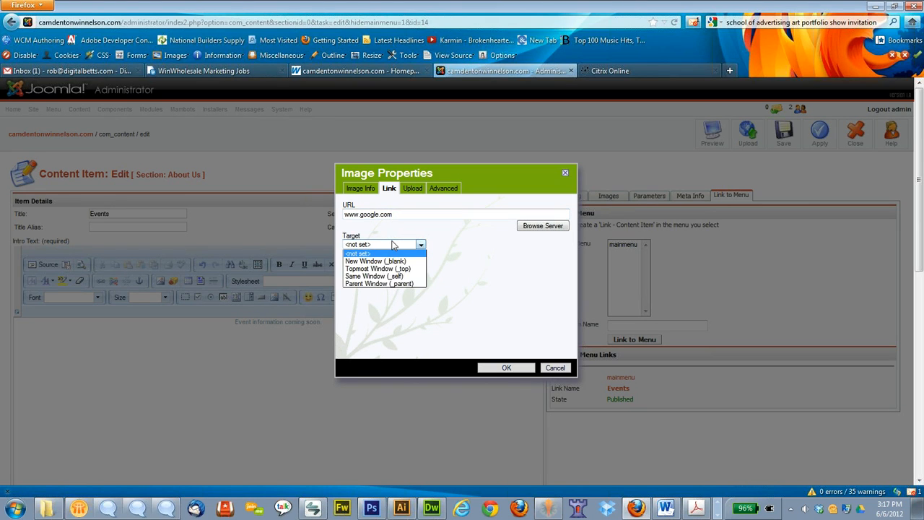
pyautogui.click(376, 261)
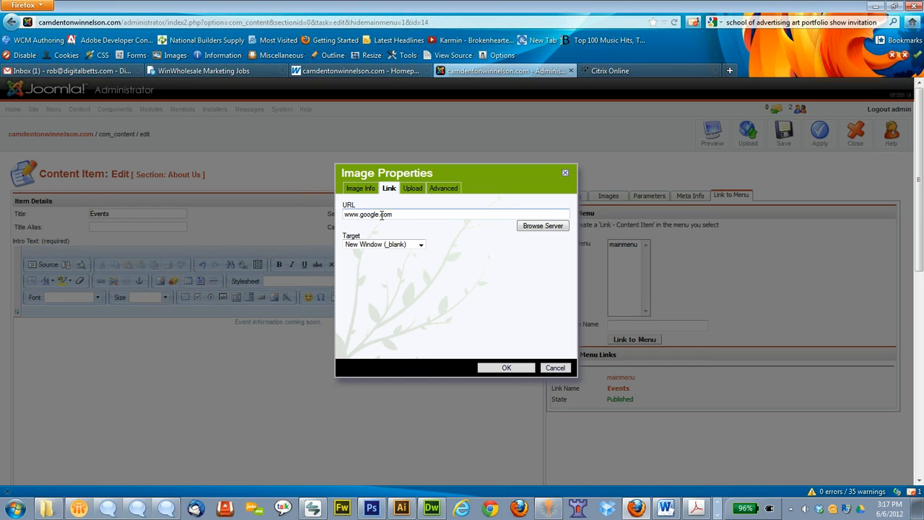
pyautogui.click(361, 188)
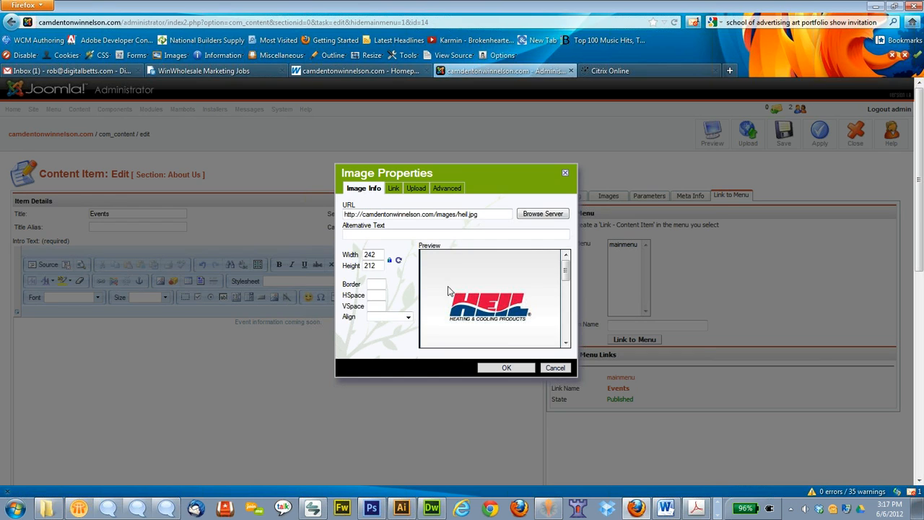
pyautogui.click(394, 188)
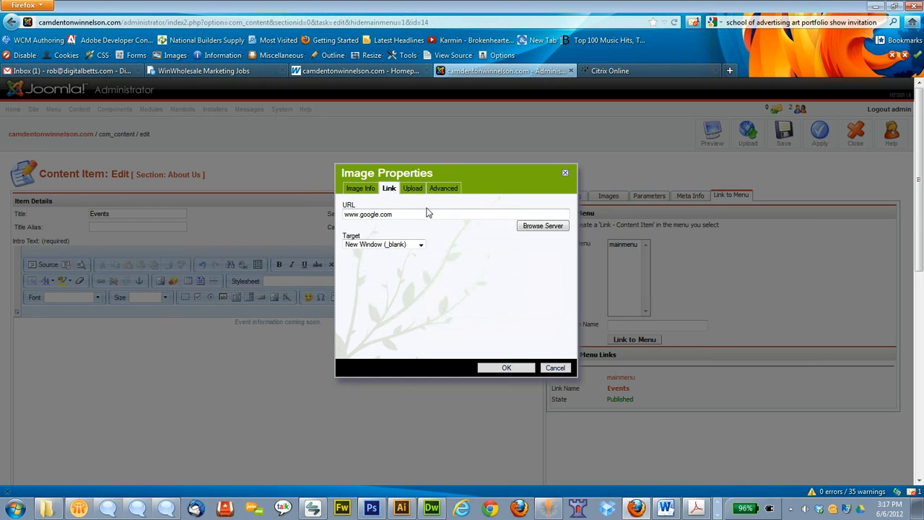
pyautogui.click(508, 368)
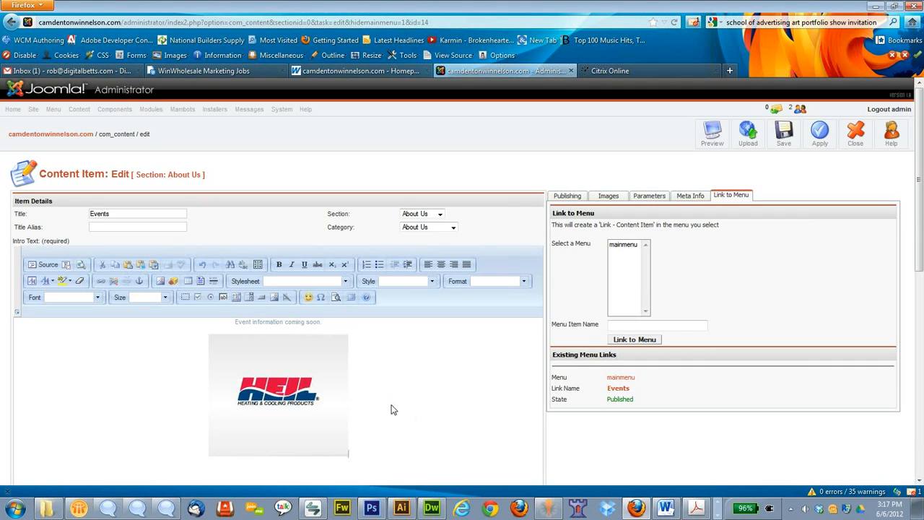
# Save the Events content item with the inserted Heil logo.
pyautogui.click(297, 381)
pyautogui.click(394, 382)
pyautogui.click(785, 139)
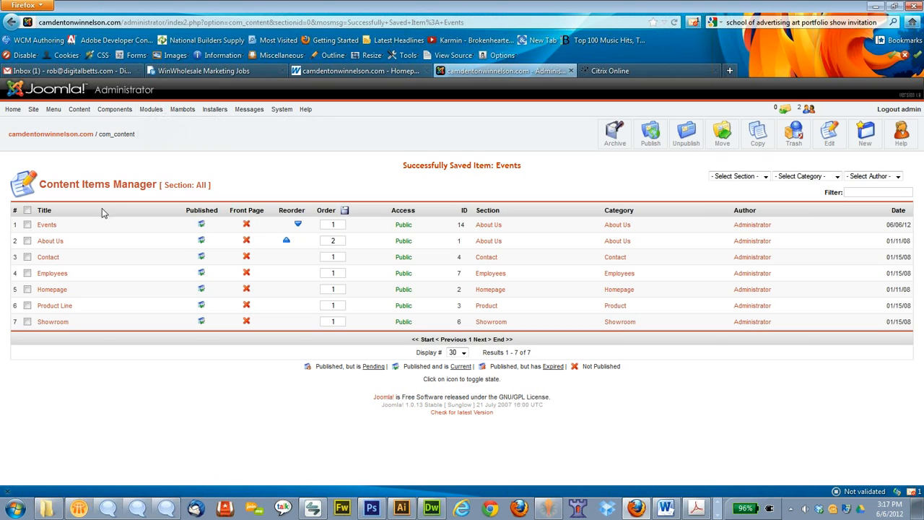
# Reopen the Events item for editing and browse the server's image files from a new image's properties.
pyautogui.click(45, 226)
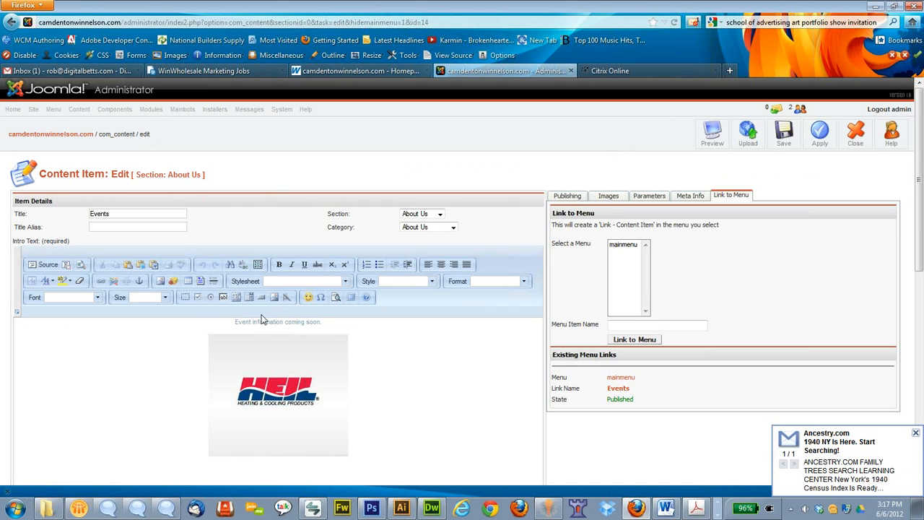
pyautogui.click(160, 281)
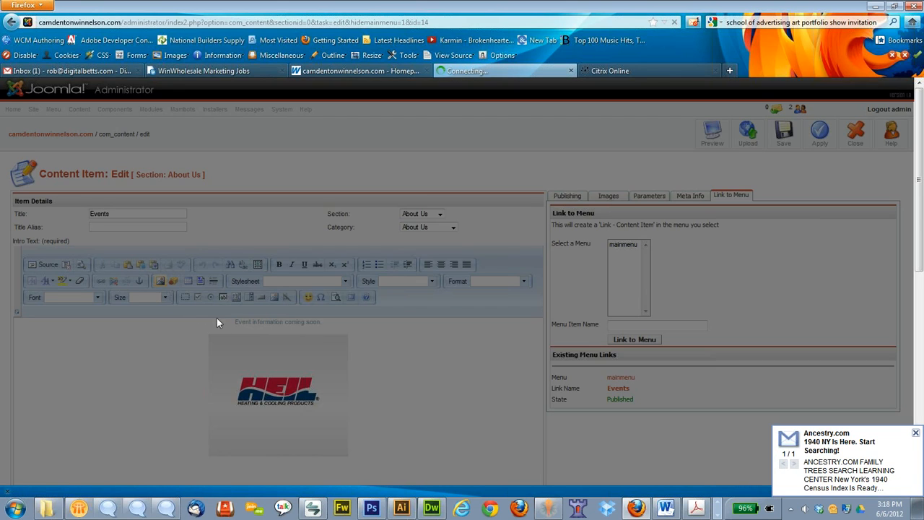
pyautogui.click(556, 368)
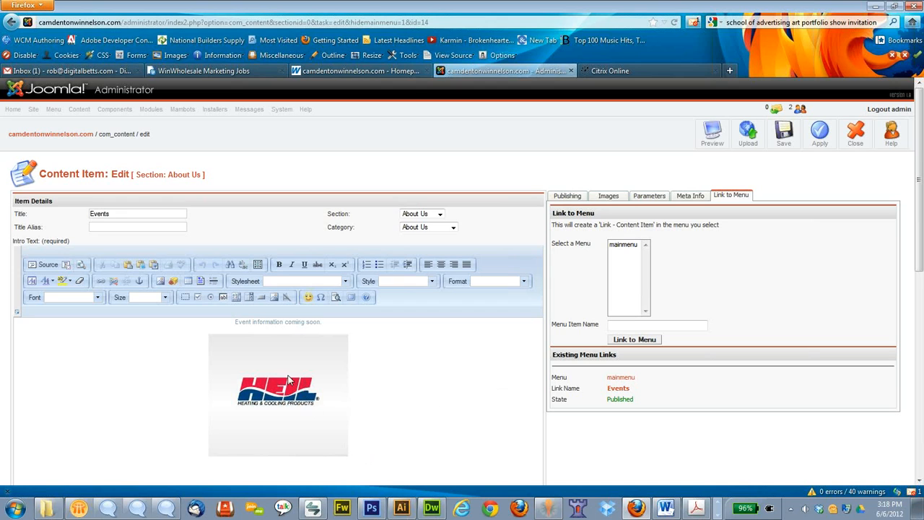
pyautogui.click(160, 282)
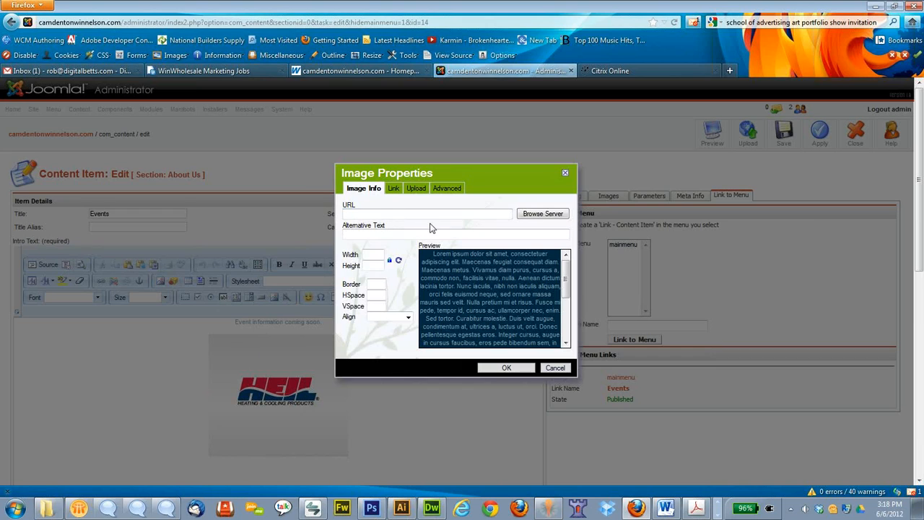
pyautogui.click(537, 215)
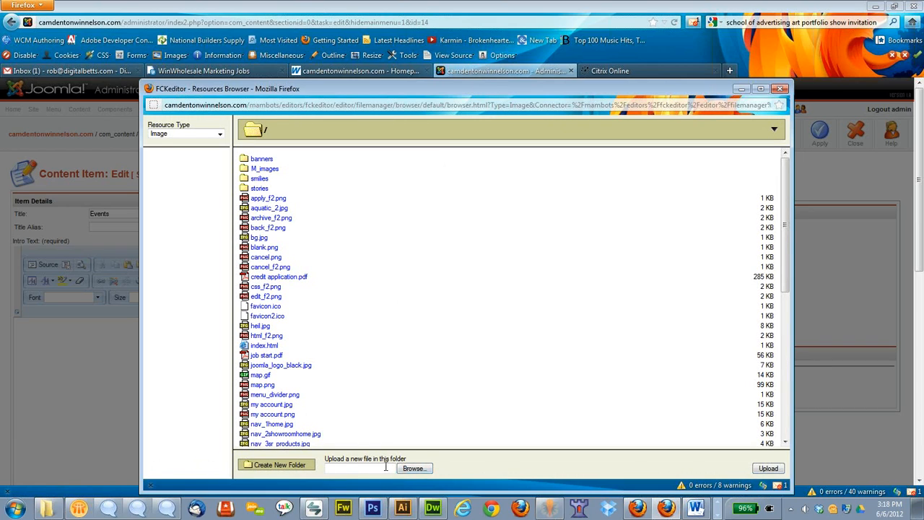
# Upload industryrankings.jpg from the Desktop to the server's root image folder through the resources browser.
pyautogui.click(413, 469)
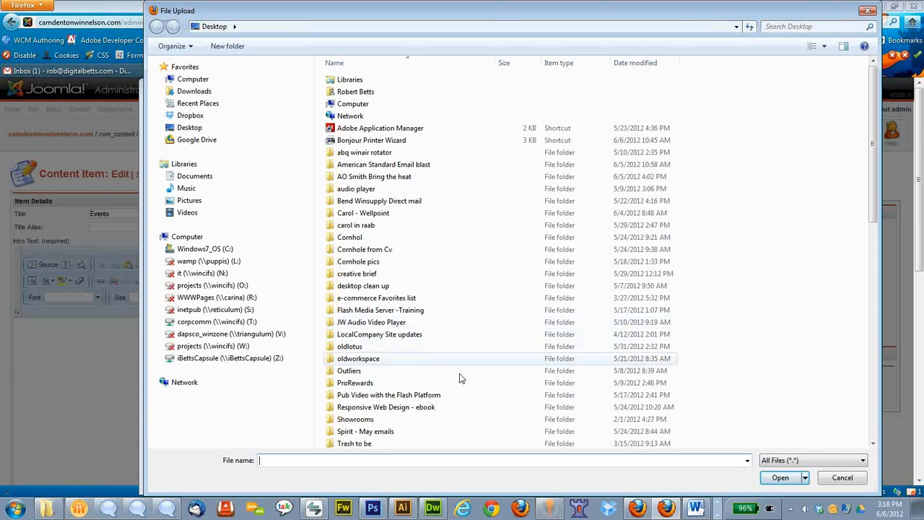
pyautogui.scroll(-10, 445, 392)
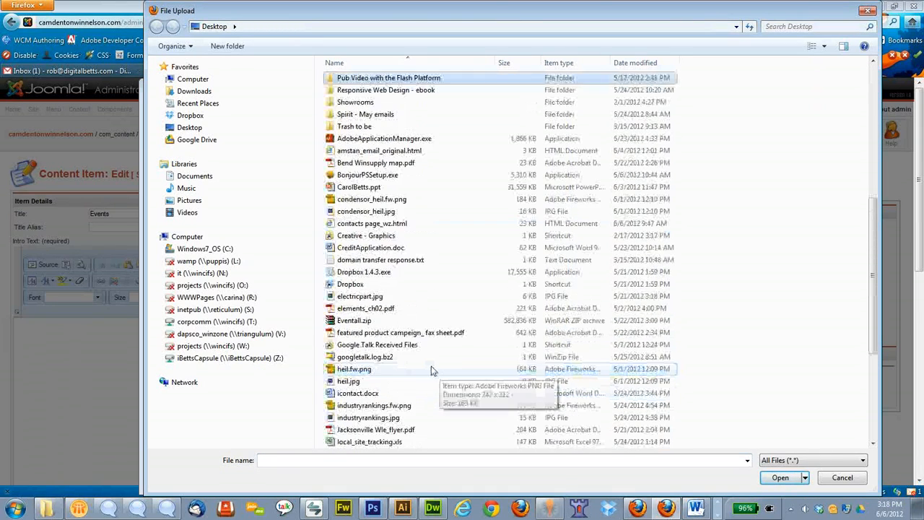
pyautogui.scroll(-2, 430, 369)
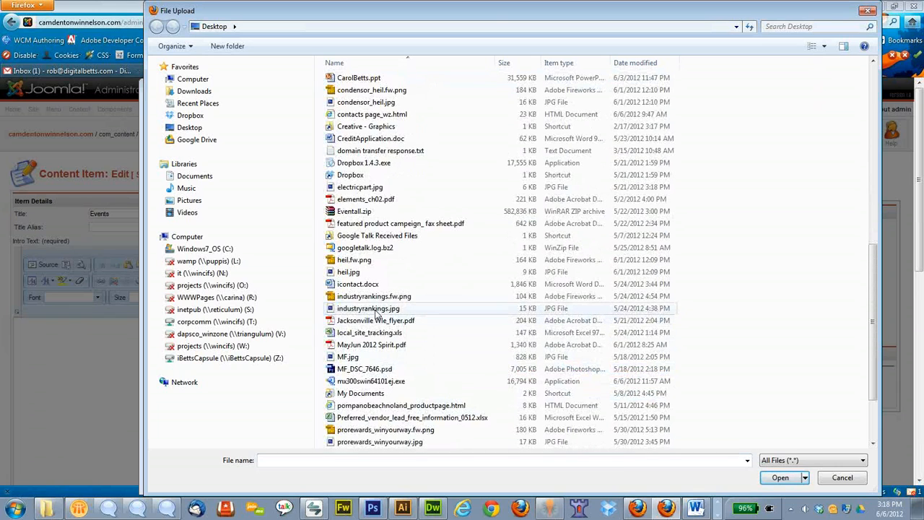
pyautogui.click(378, 308)
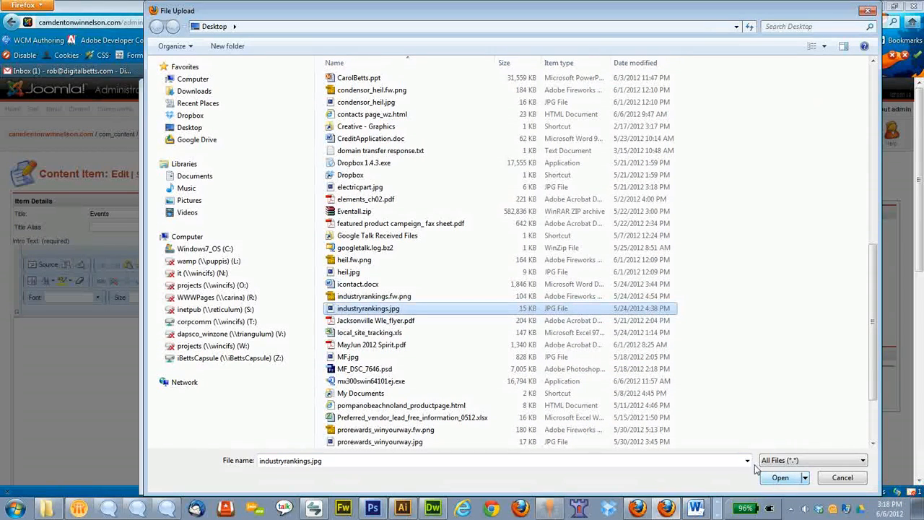
pyautogui.click(780, 478)
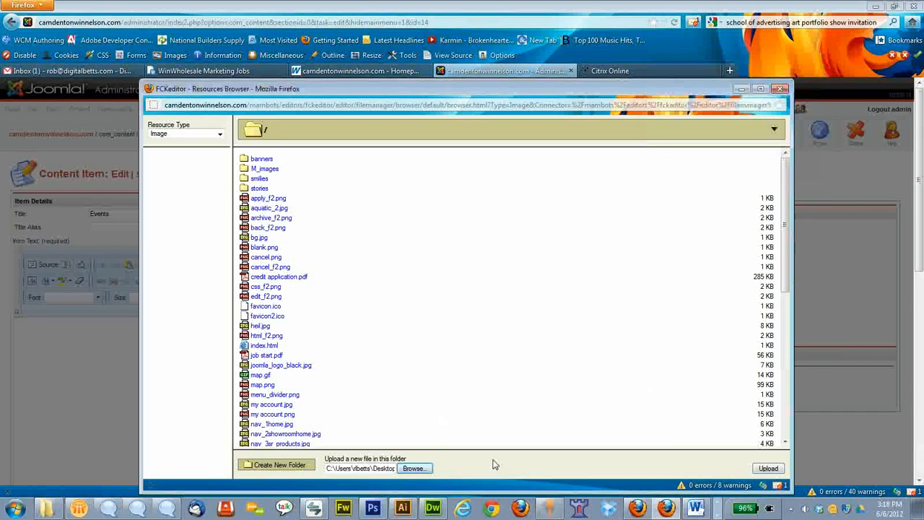
pyautogui.click(775, 470)
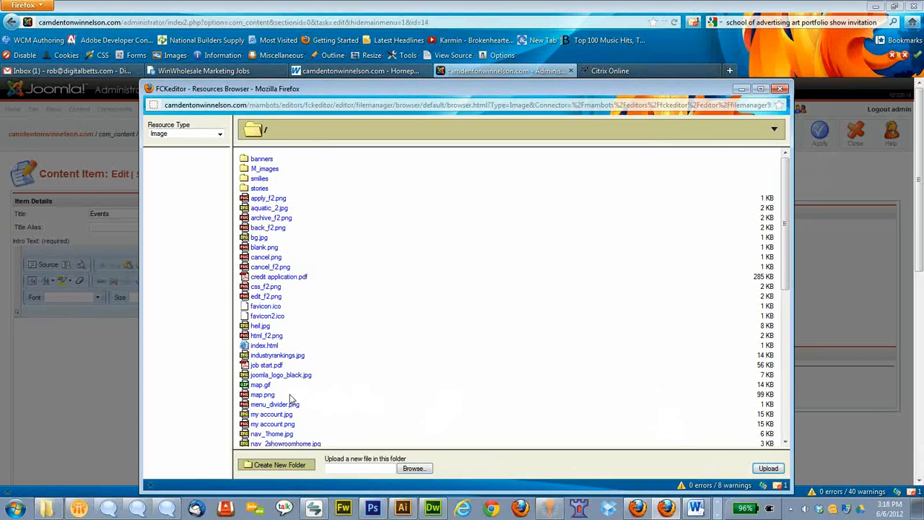
# Insert industryrankings.jpg beside the Heil logo in the Events text and save the content item.
pyautogui.scroll(-2, 290, 394)
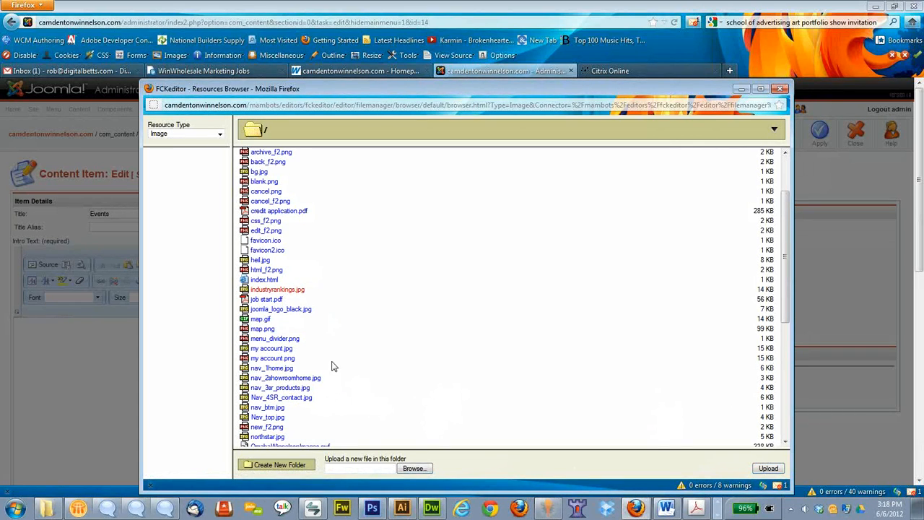
pyautogui.click(277, 288)
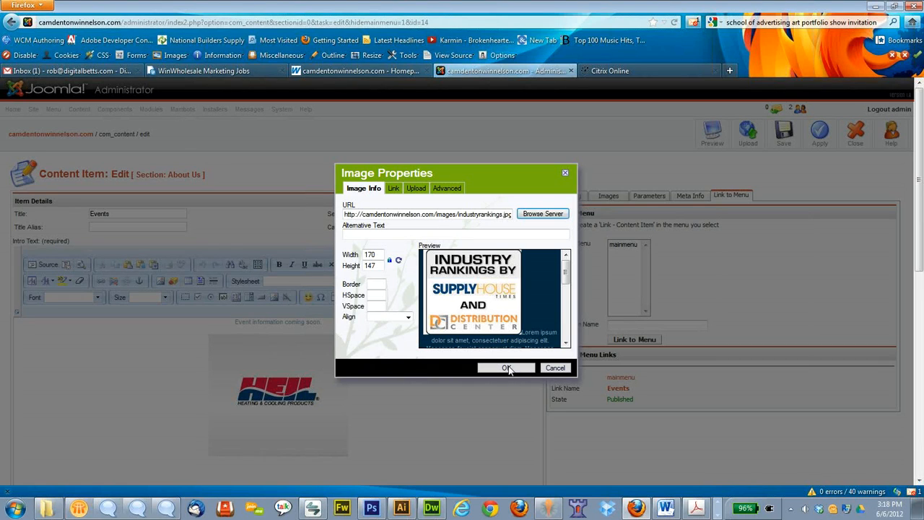
pyautogui.click(507, 369)
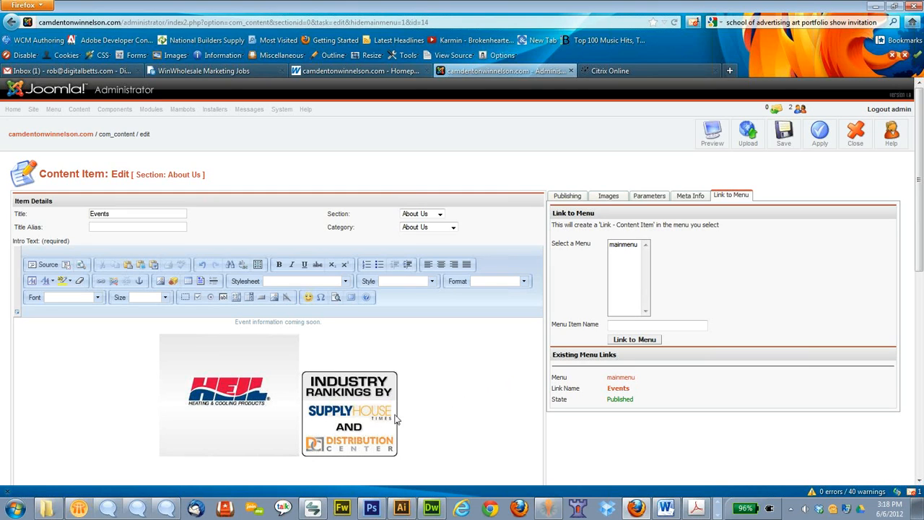
pyautogui.click(783, 134)
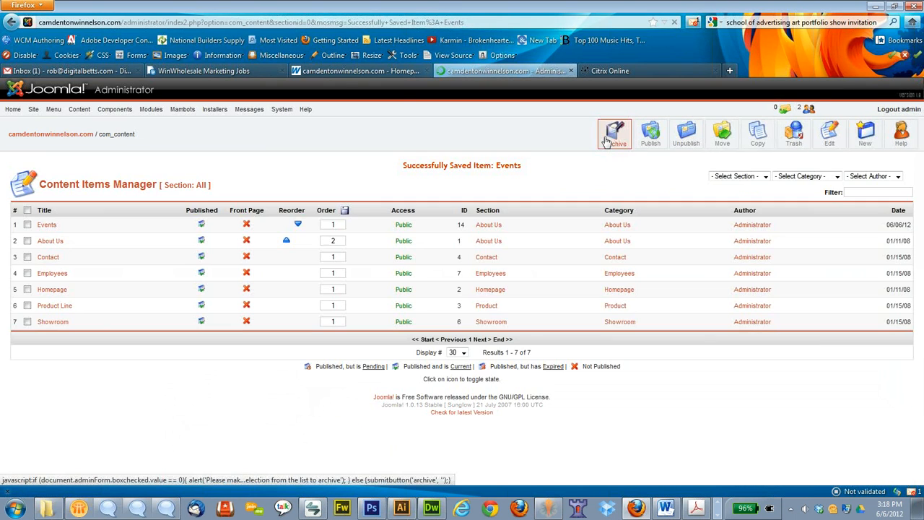
# View the live Events page, test the Heil logo's link and examine the address it opens, closing that page when done.
pyautogui.click(328, 71)
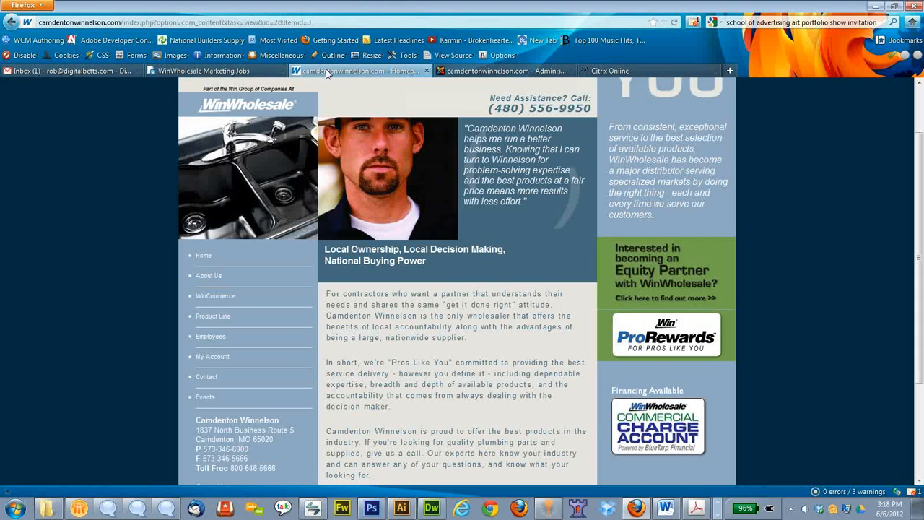
pyautogui.click(205, 397)
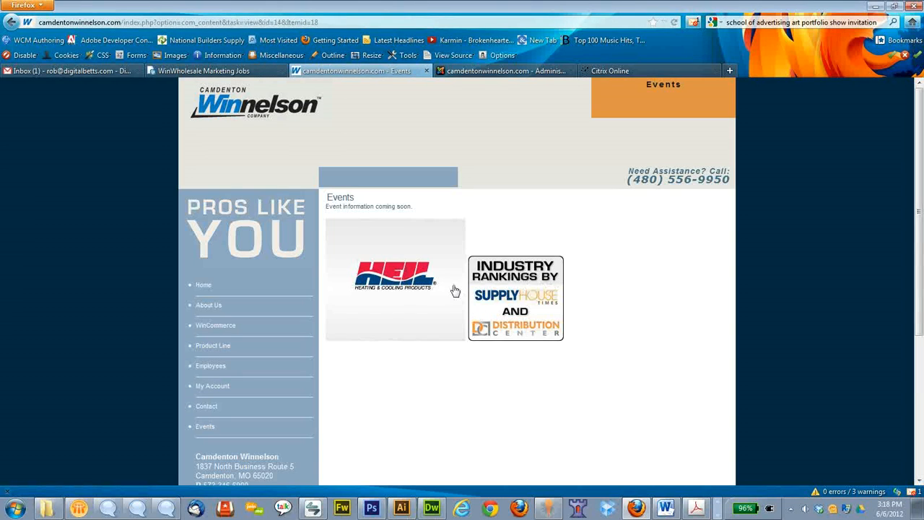
pyautogui.click(407, 272)
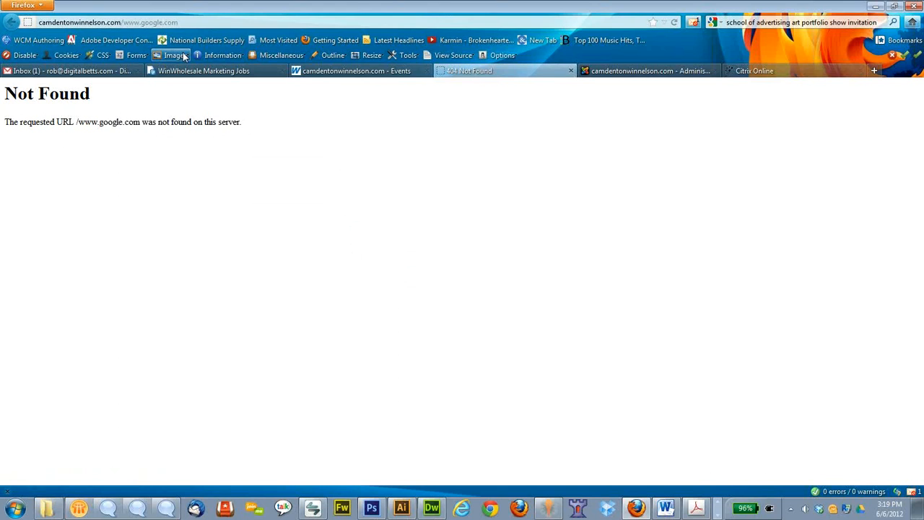
pyautogui.click(128, 24)
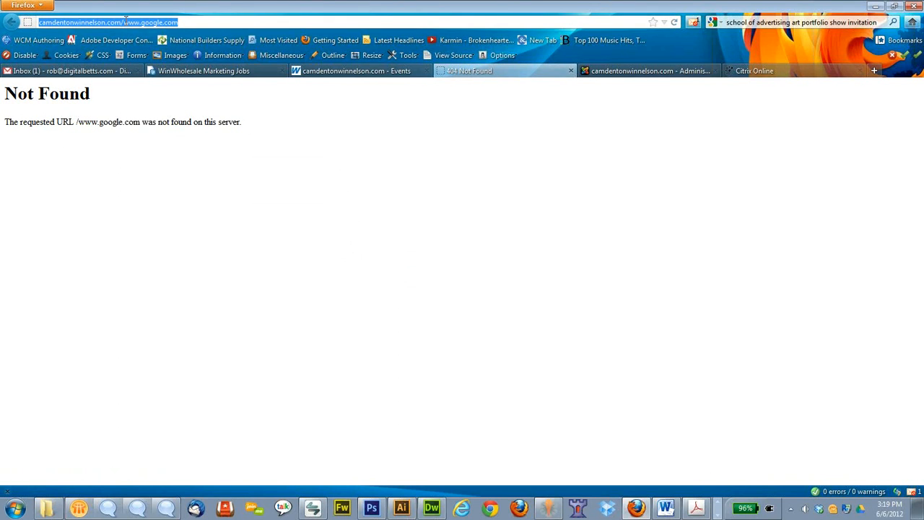
pyautogui.click(122, 21)
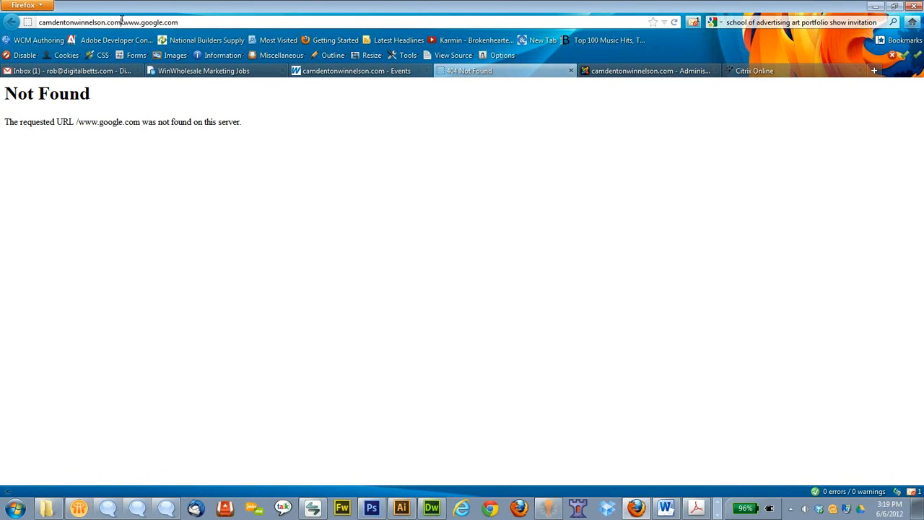
pyautogui.moveTo(121, 22); pyautogui.dragTo(21, 23)
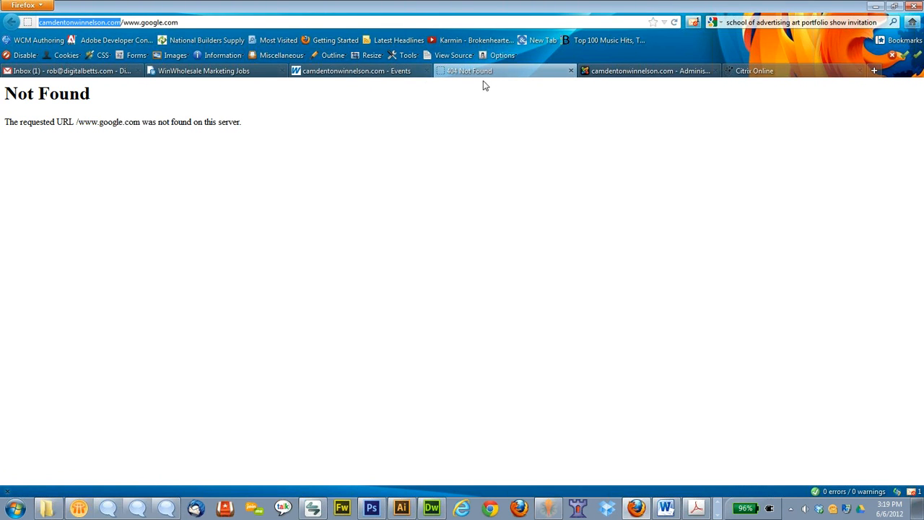
pyautogui.click(570, 71)
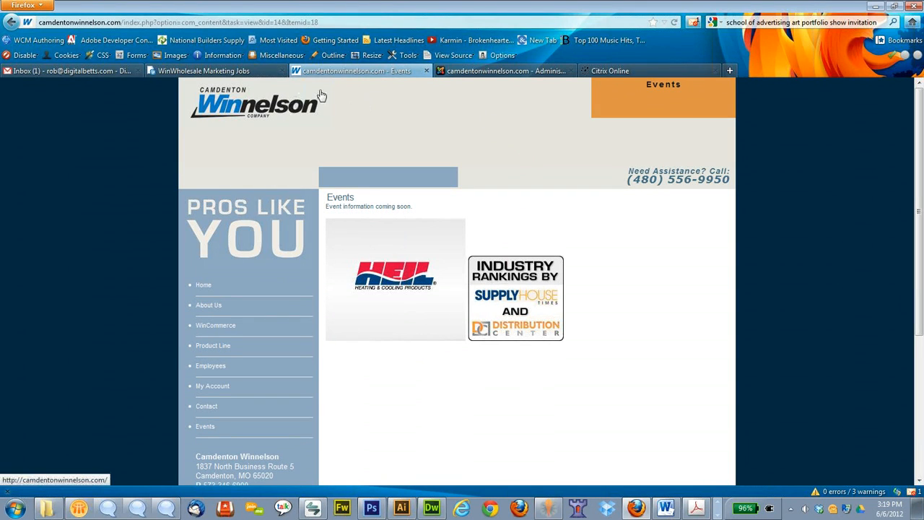
# Compare the header phone number on the live Home and About Us pages.
pyautogui.click(203, 286)
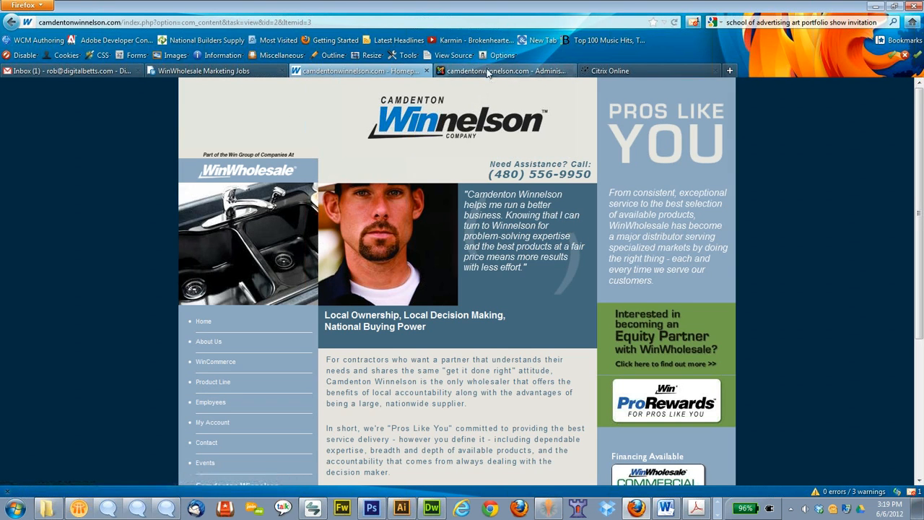
pyautogui.click(486, 70)
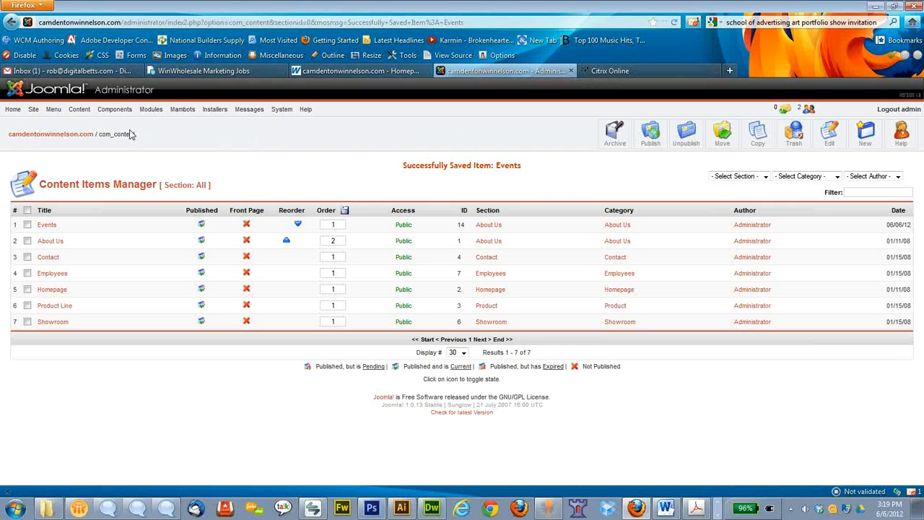
pyautogui.moveTo(153, 115)
pyautogui.click(345, 72)
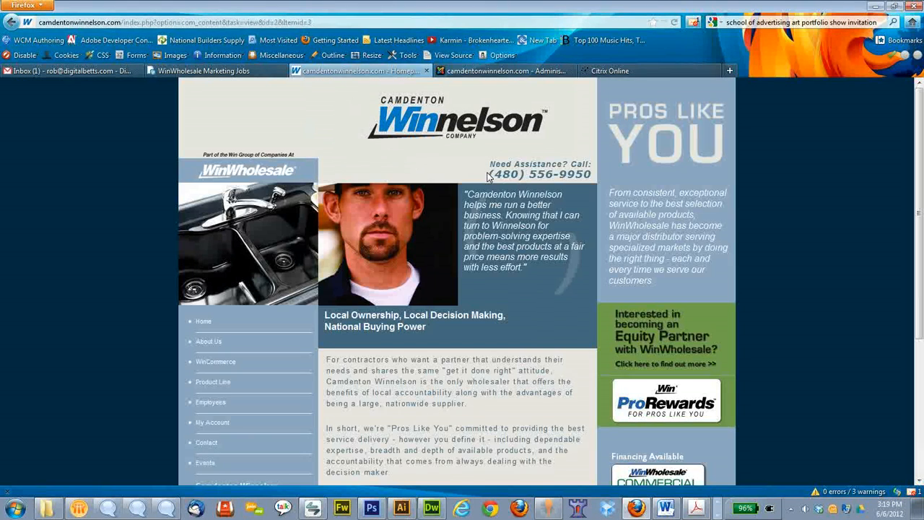
pyautogui.moveTo(487, 176); pyautogui.dragTo(587, 174)
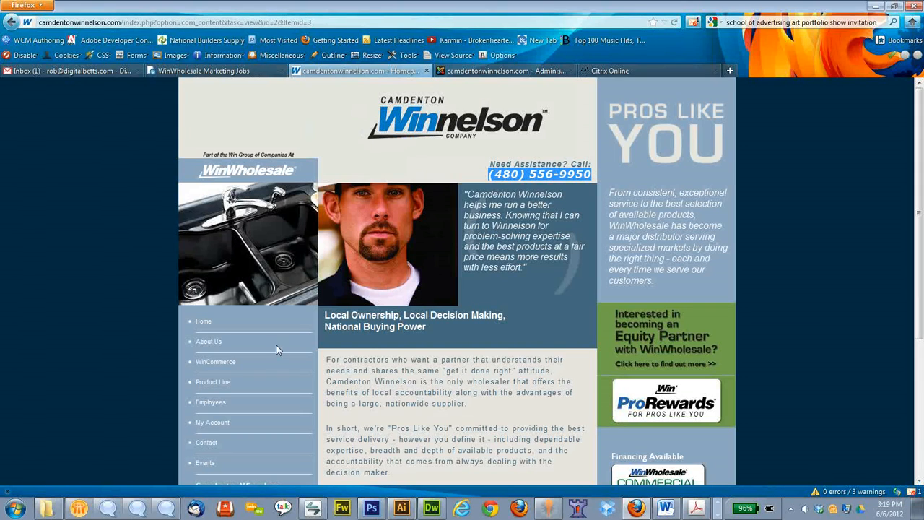
pyautogui.click(213, 347)
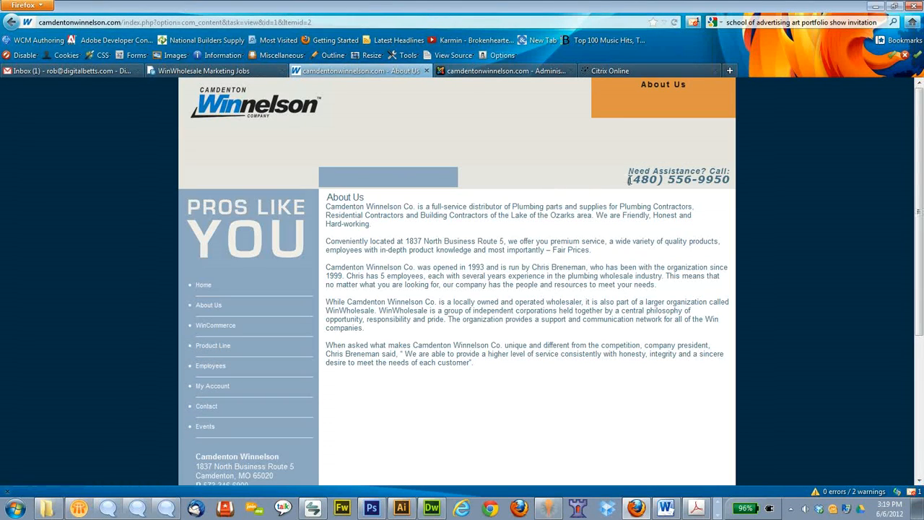
pyautogui.moveTo(628, 180); pyautogui.dragTo(725, 173)
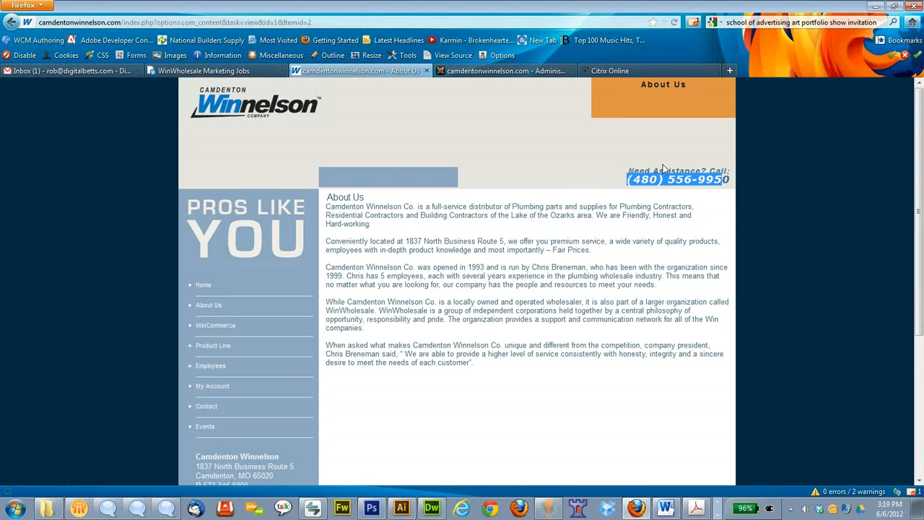
# Append the letter P to the phone number in the PHONE site module's custom content and save the module.
pyautogui.click(506, 70)
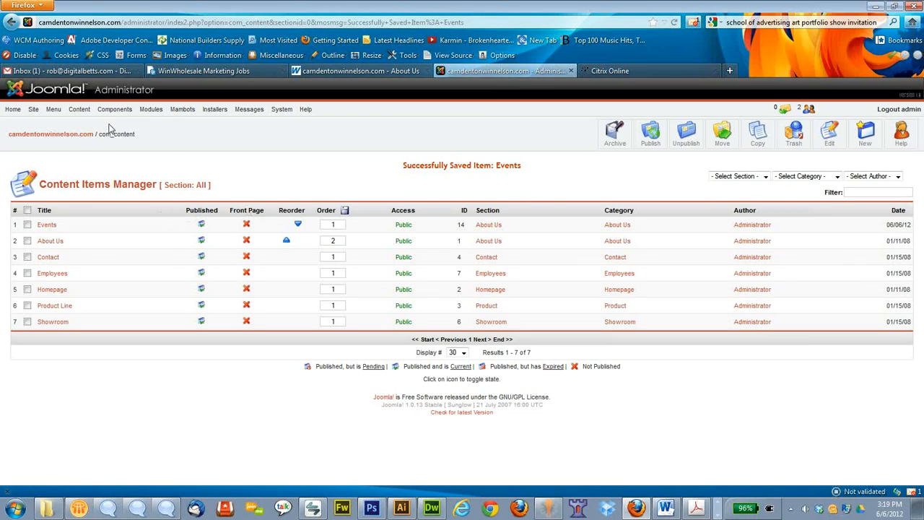
pyautogui.click(160, 123)
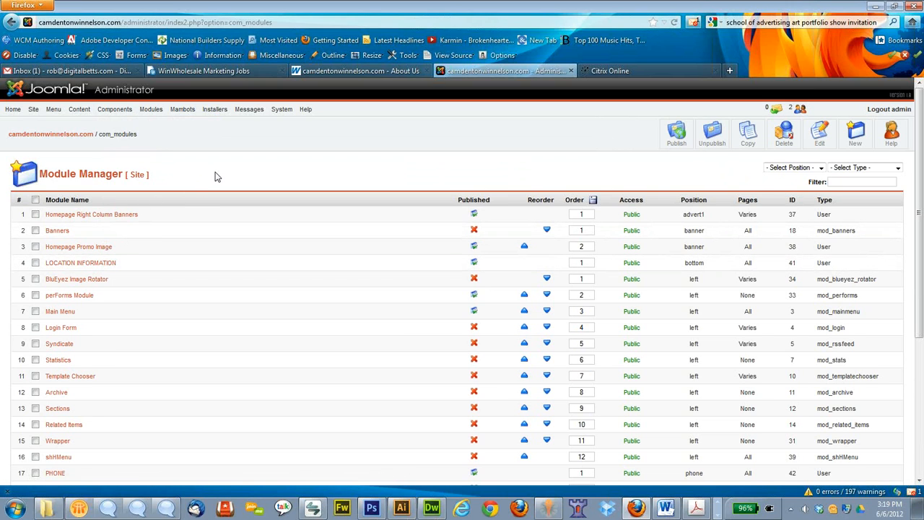
pyautogui.scroll(-3, 214, 176)
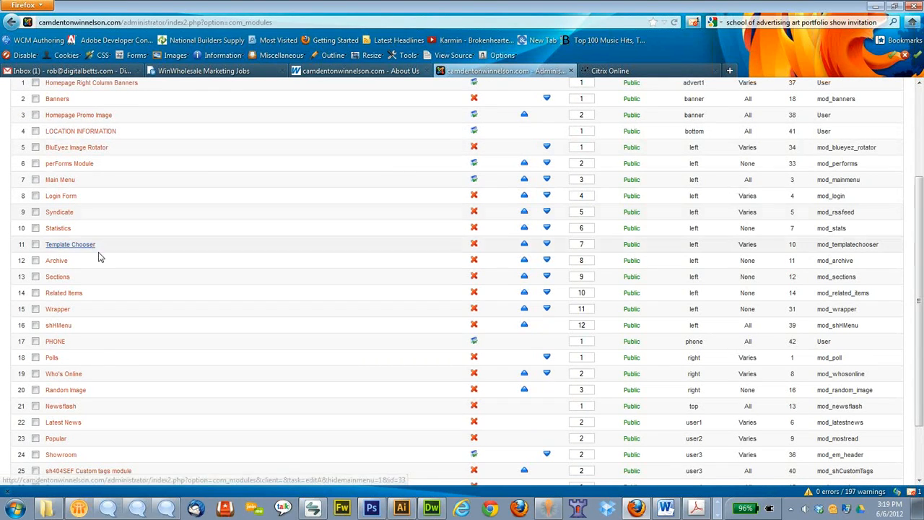
pyautogui.click(55, 342)
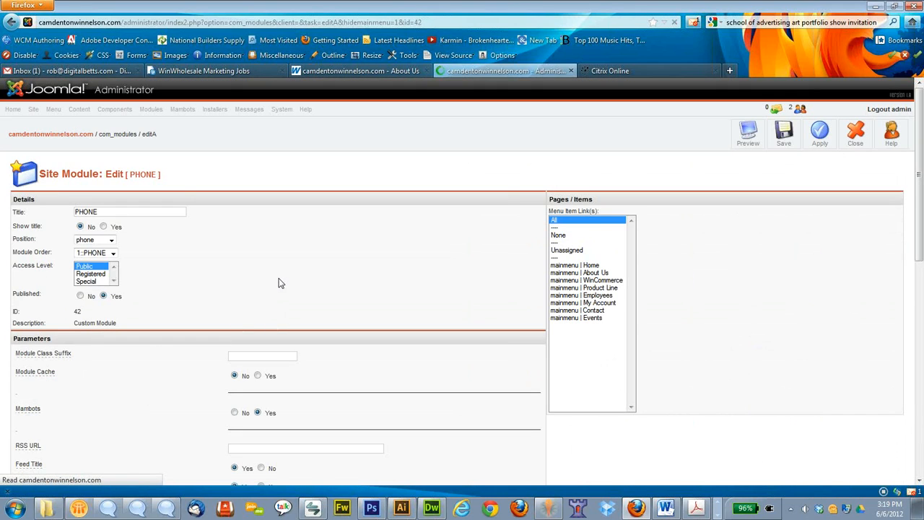
pyautogui.scroll(-10, 280, 282)
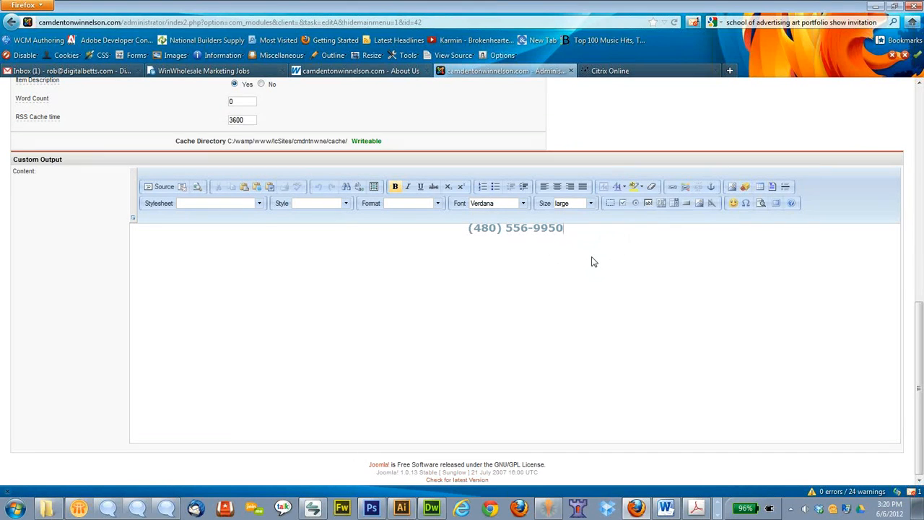
pyautogui.write('P')
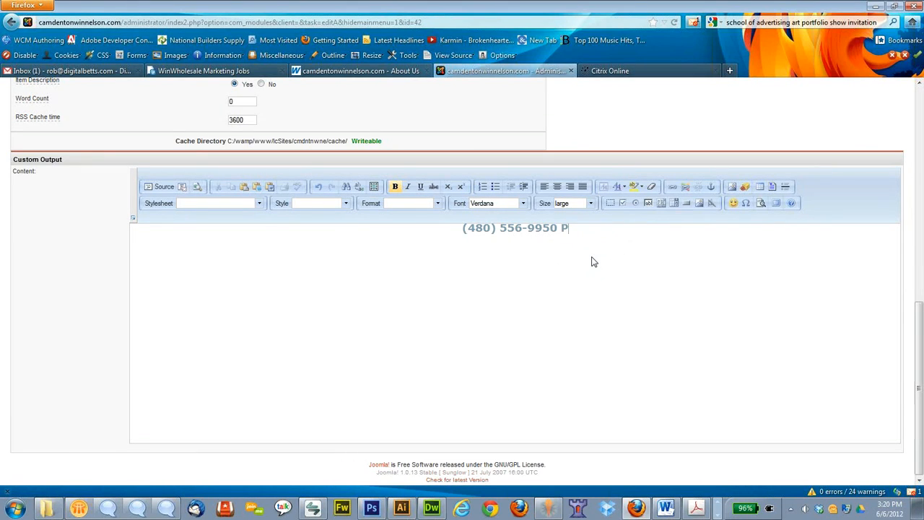
pyautogui.scroll(10, 657, 285)
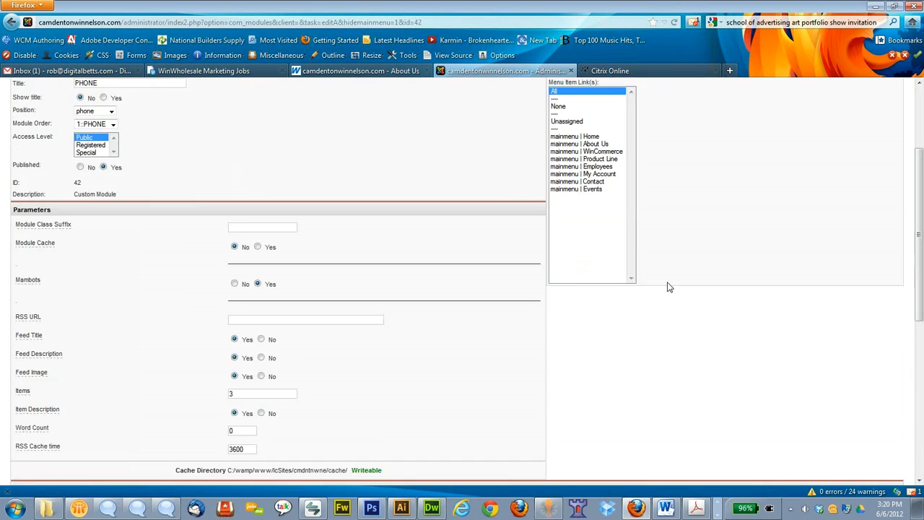
pyautogui.click(785, 136)
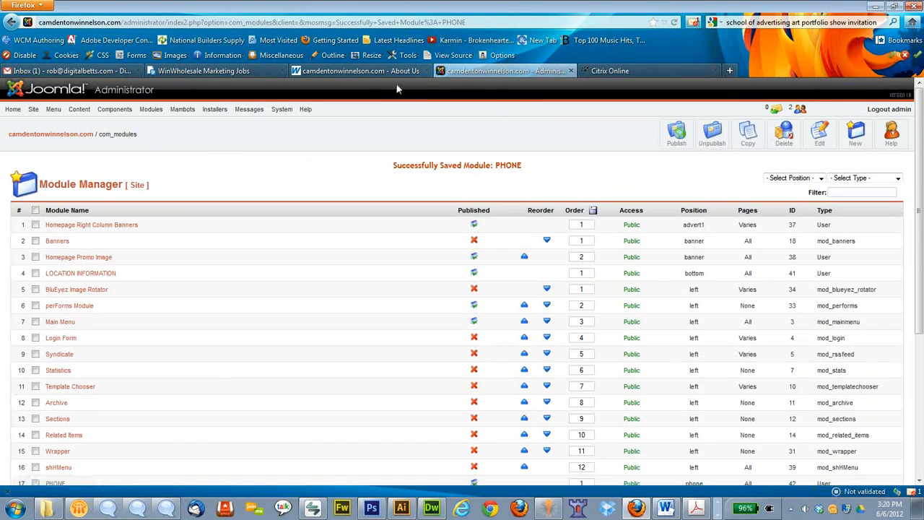
# Reload the live About Us page and check the header phone number there and on the Employees, Contact and Home pages.
pyautogui.click(355, 70)
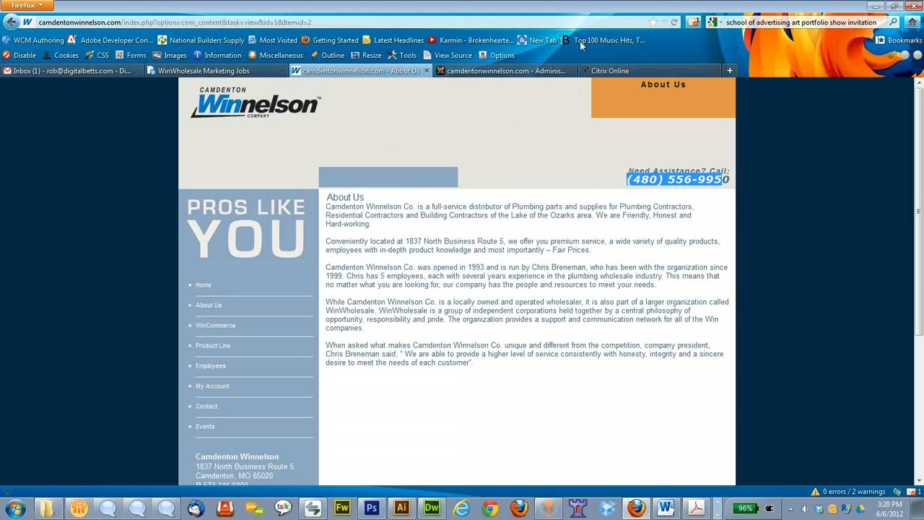
pyautogui.click(675, 22)
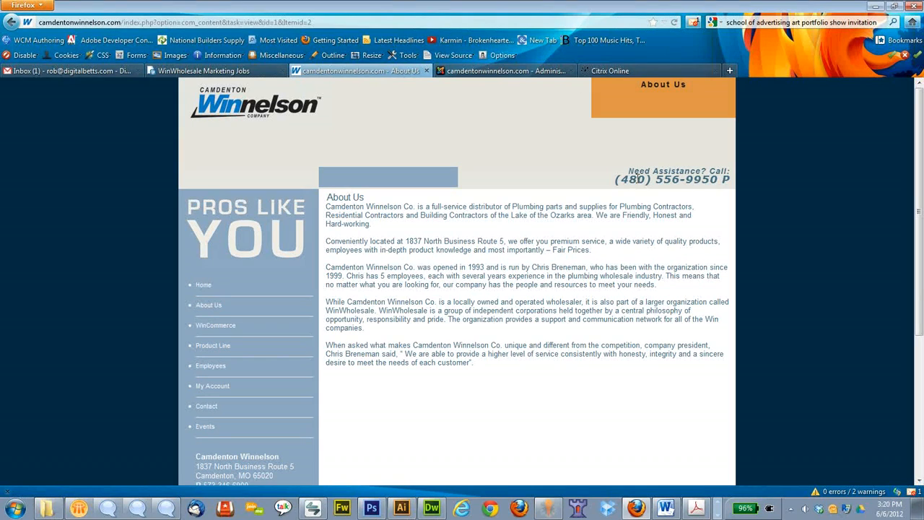
pyautogui.click(209, 367)
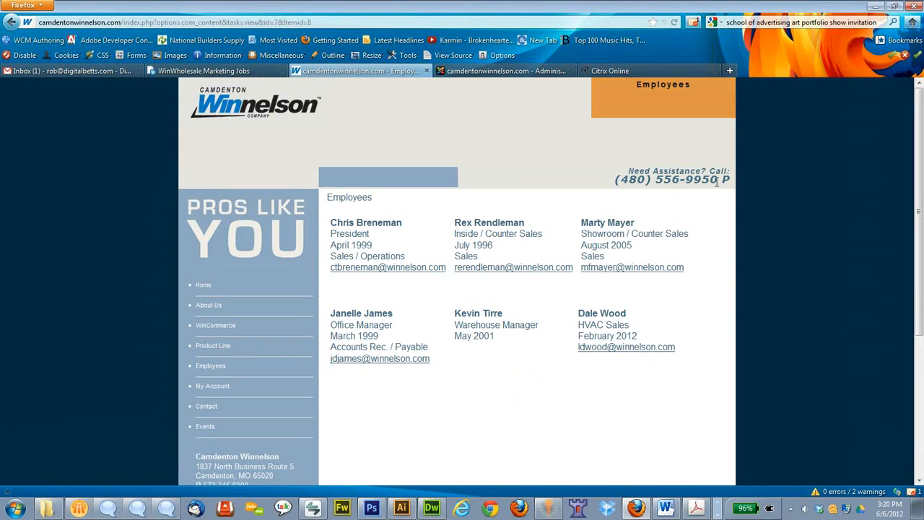
pyautogui.click(207, 406)
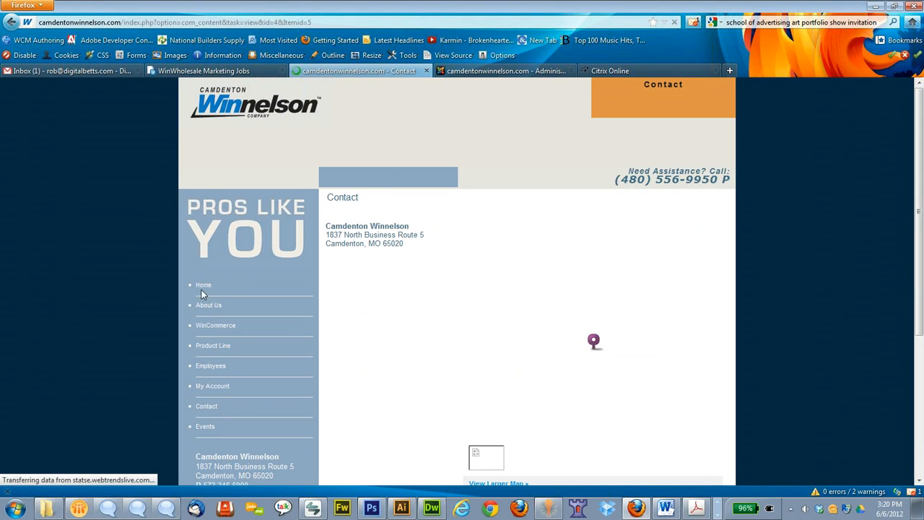
pyautogui.click(203, 286)
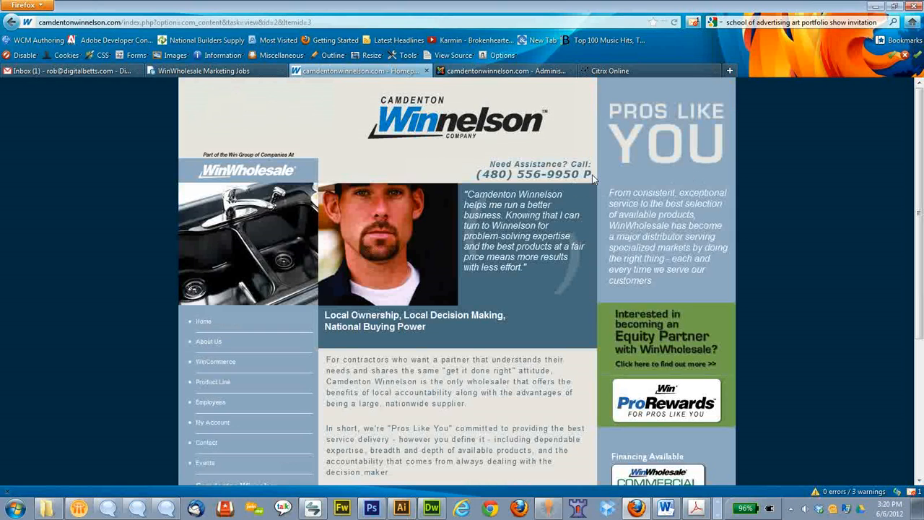
pyautogui.moveTo(592, 174); pyautogui.dragTo(477, 171)
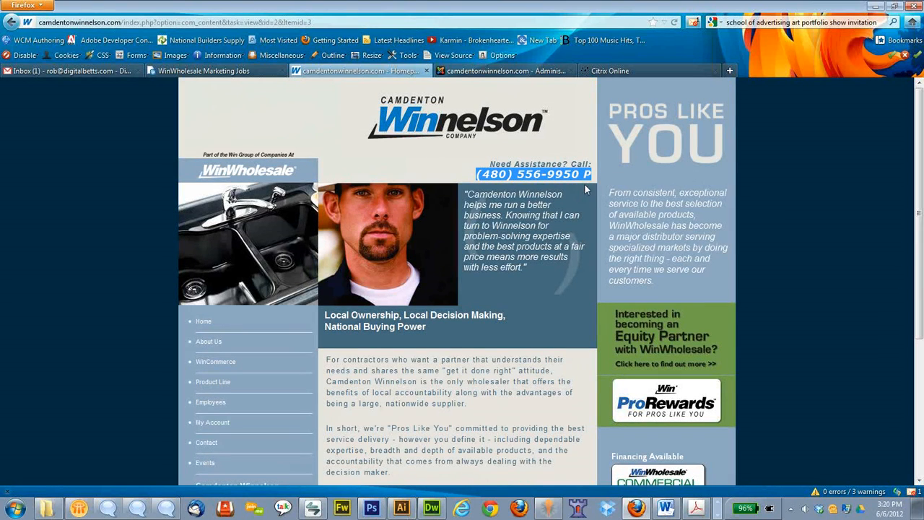
# Remove the letter P from the end of the phone number in the PHONE module's custom content and save the module.
pyautogui.click(494, 72)
pyautogui.scroll(-5, 80, 336)
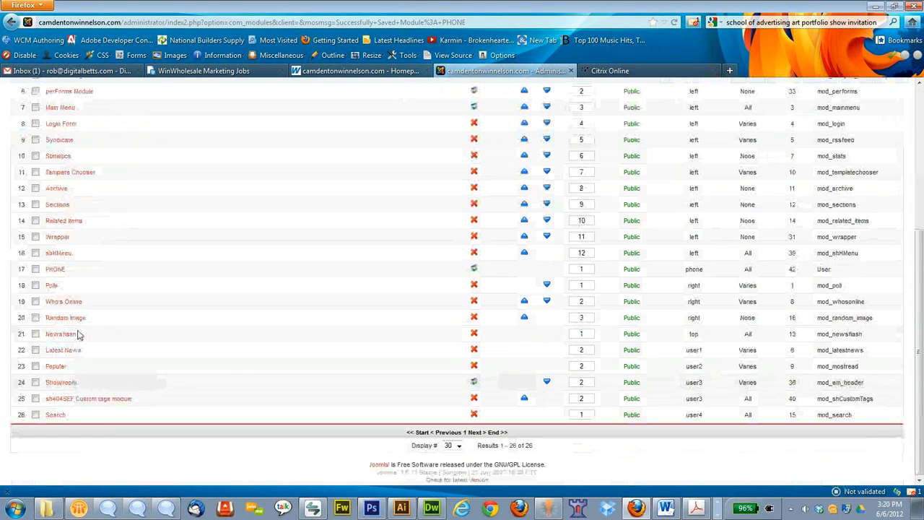
pyautogui.click(57, 270)
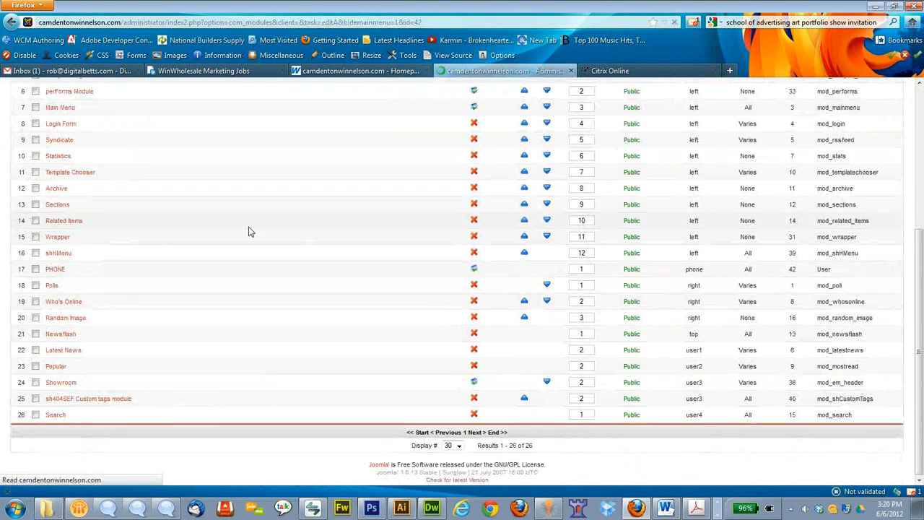
pyautogui.scroll(-10, 254, 309)
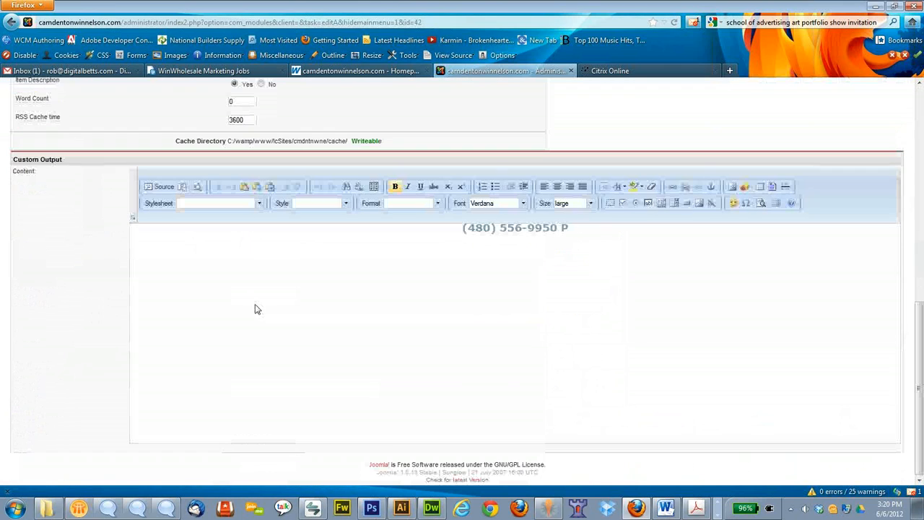
pyautogui.press('BackSpace')
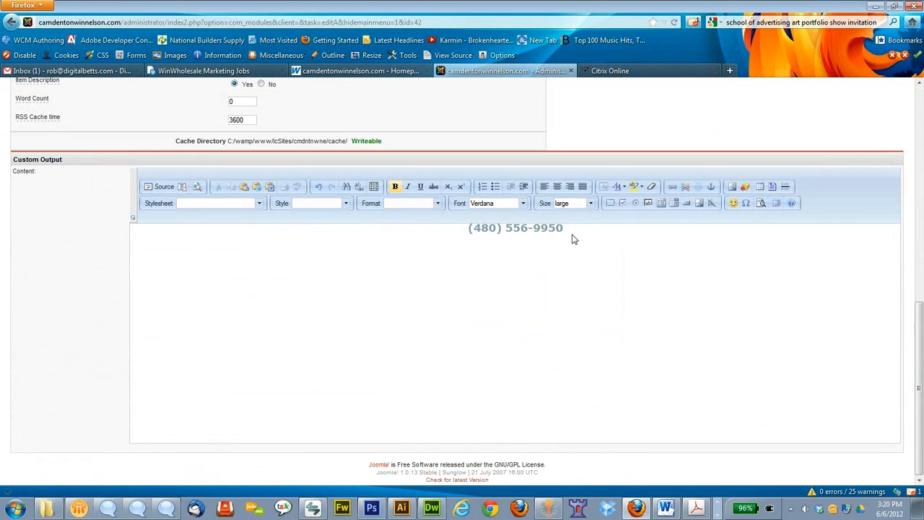
pyautogui.scroll(10, 573, 238)
pyautogui.click(783, 133)
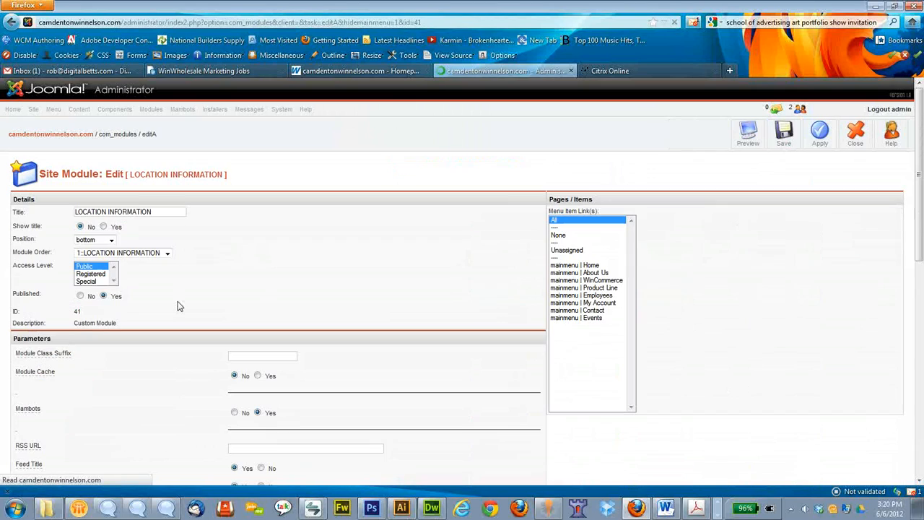
# Add the line "Emergency service Call: xxx" below the Toll Free number in the LOCATION INFORMATION module's custom content.
pyautogui.scroll(-8, 260, 267)
pyautogui.scroll(-2, 259, 267)
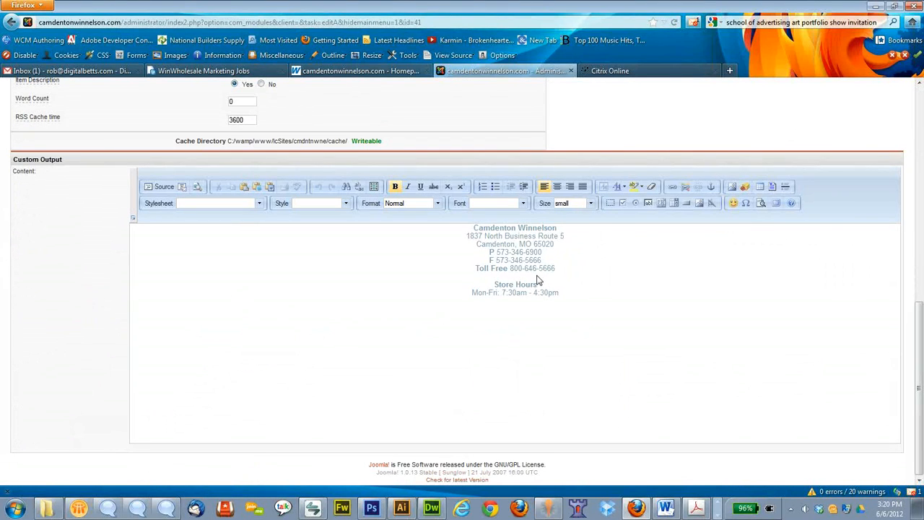
pyautogui.doubleClick(483, 267)
pyautogui.click(558, 269)
pyautogui.scroll(5, 568, 278)
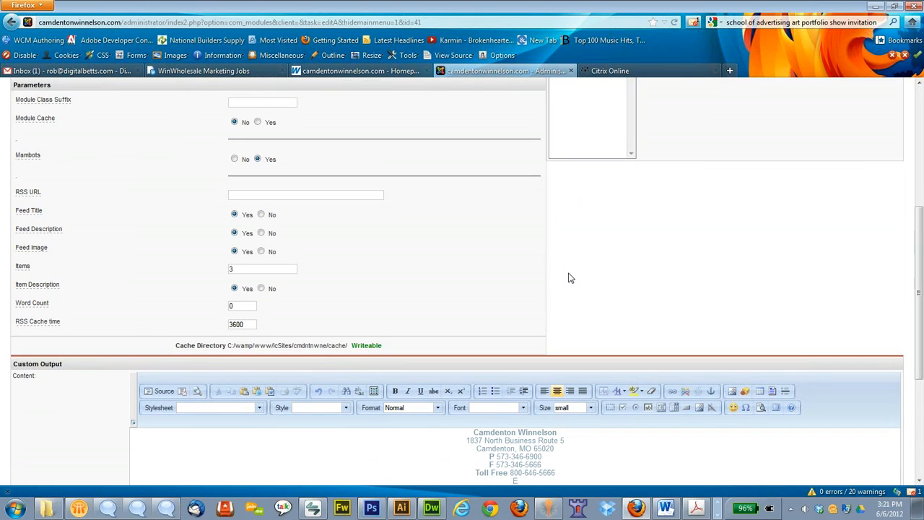
pyautogui.write('Emergency service Call: xxx')
pyautogui.scroll(-5, 602, 296)
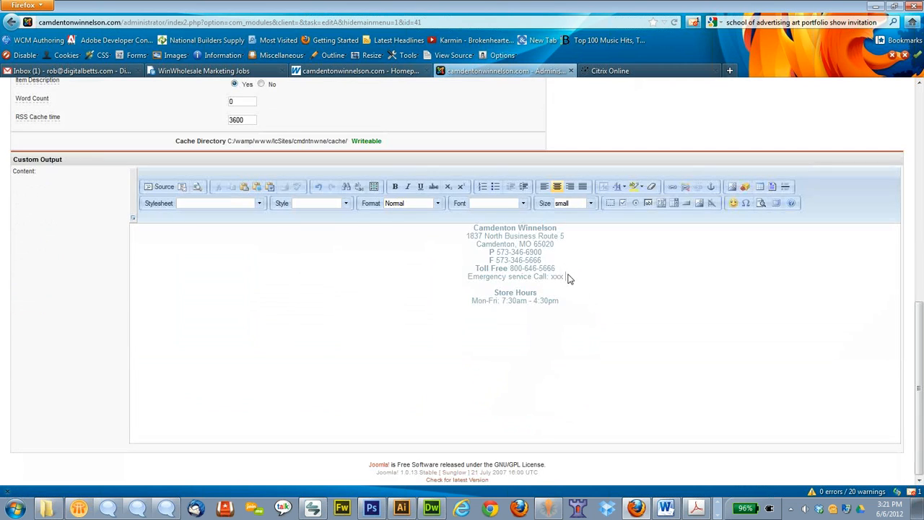
# Delete the emergency service line from the LOCATION INFORMATION content and save the module, returning to the administrator home page.
pyautogui.moveTo(563, 280); pyautogui.dragTo(468, 279)
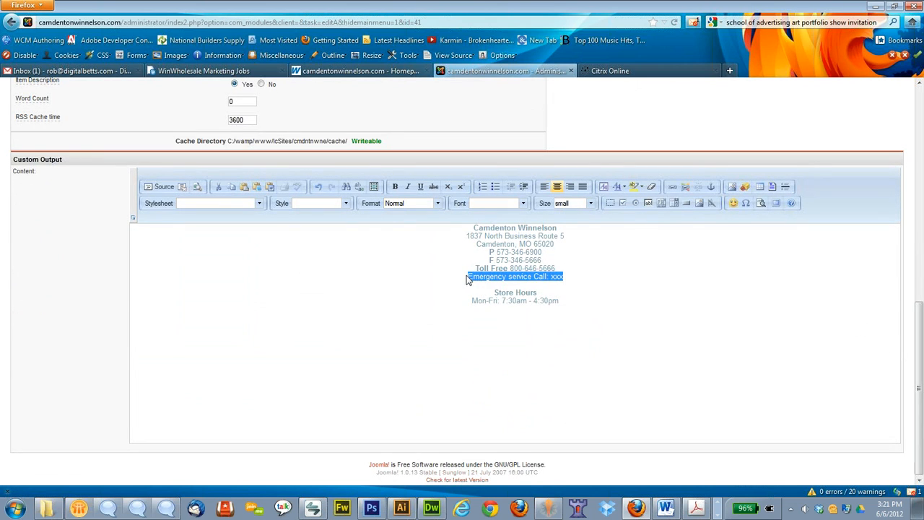
pyautogui.press('BackSpace')
pyautogui.press('BackSpace')
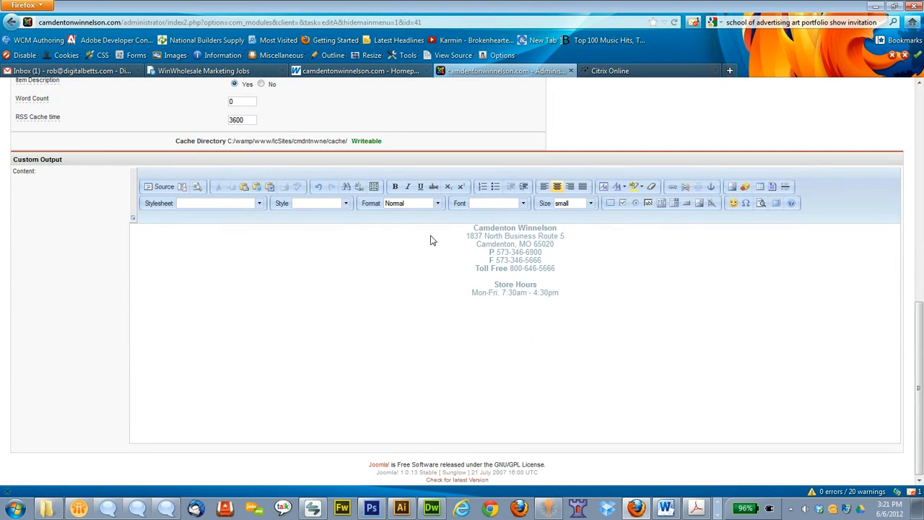
pyautogui.scroll(15, 430, 240)
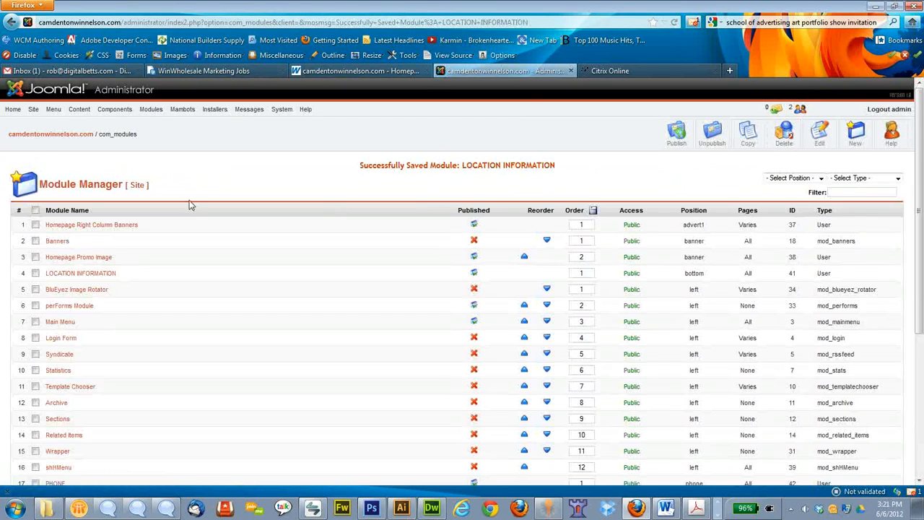
pyautogui.click(62, 137)
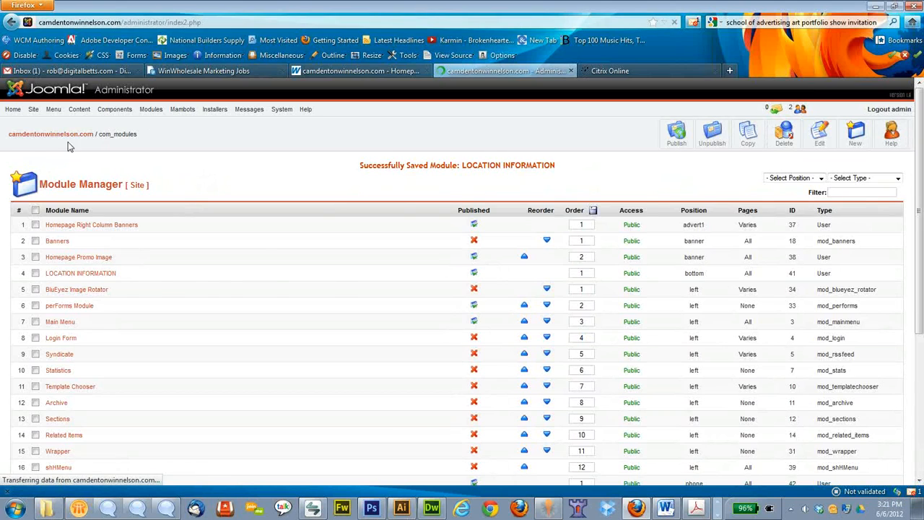